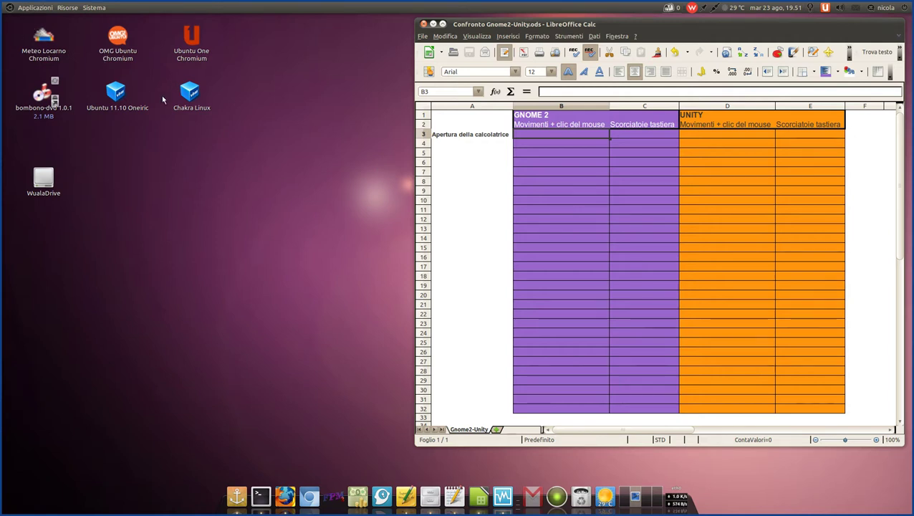
pyautogui.click(35, 8)
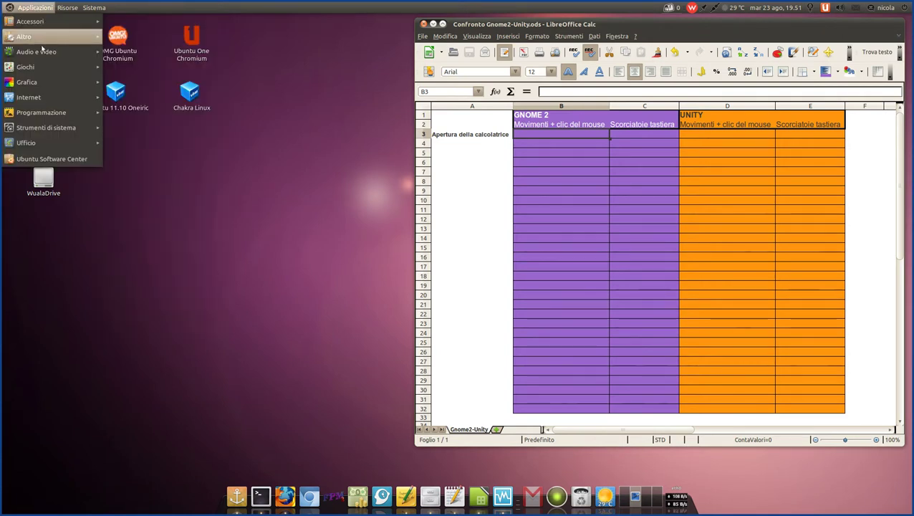
pyautogui.moveTo(43, 59)
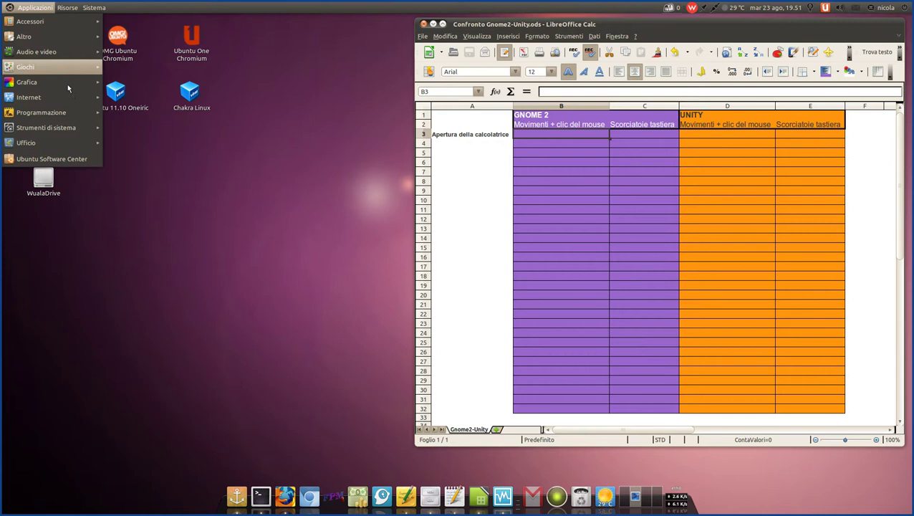
pyautogui.moveTo(67, 7)
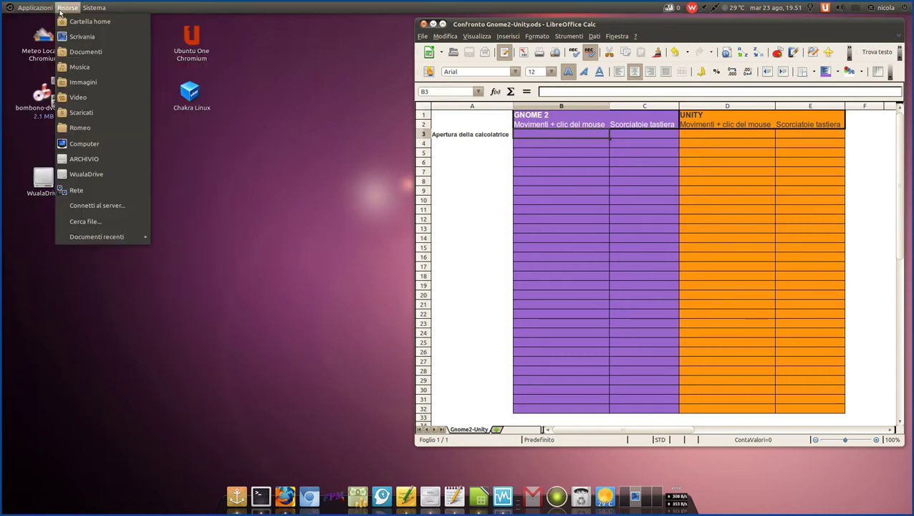
pyautogui.moveTo(34, 6)
pyautogui.click(455, 6)
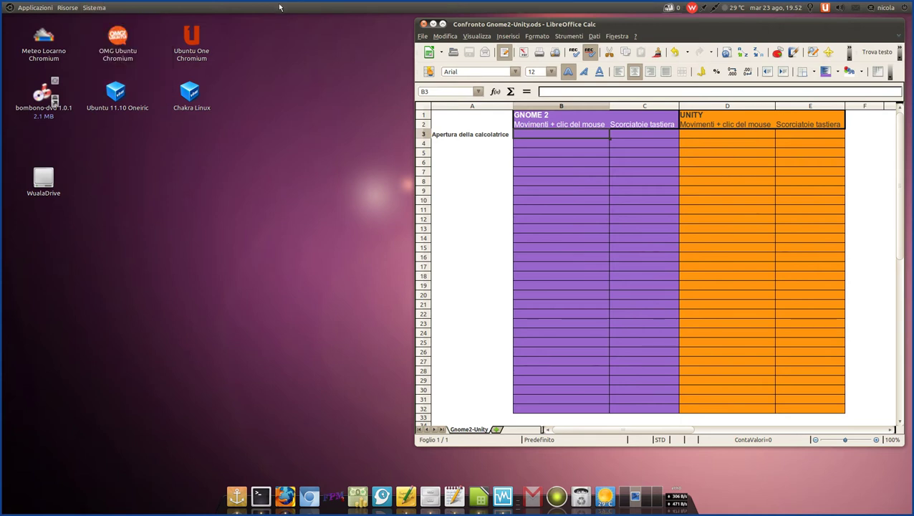
pyautogui.click(886, 8)
pyautogui.click(886, 8)
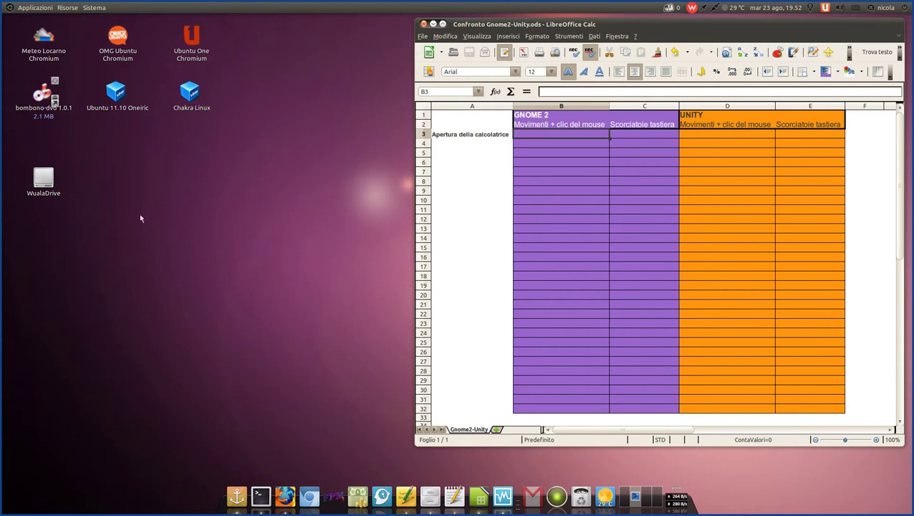
pyautogui.click(202, 320)
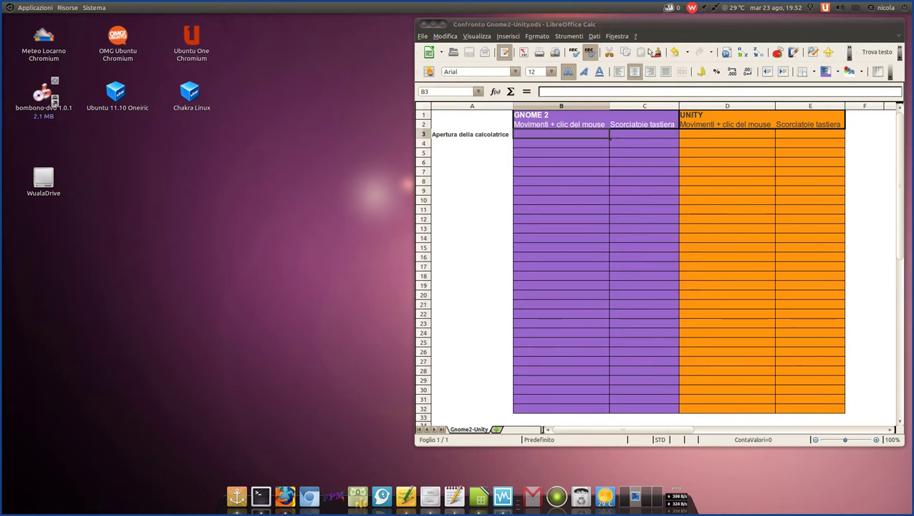
pyautogui.moveTo(654, 27); pyautogui.dragTo(656, 29)
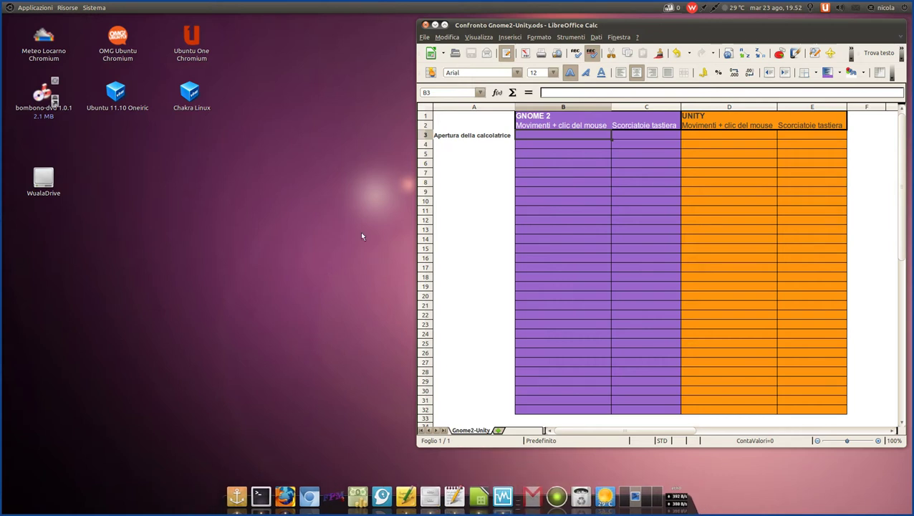
# Switch to the Ubuntu 11.10 Oneiric virtual machine and examine its Unity desktop and the system and session options.
pyautogui.click(504, 498)
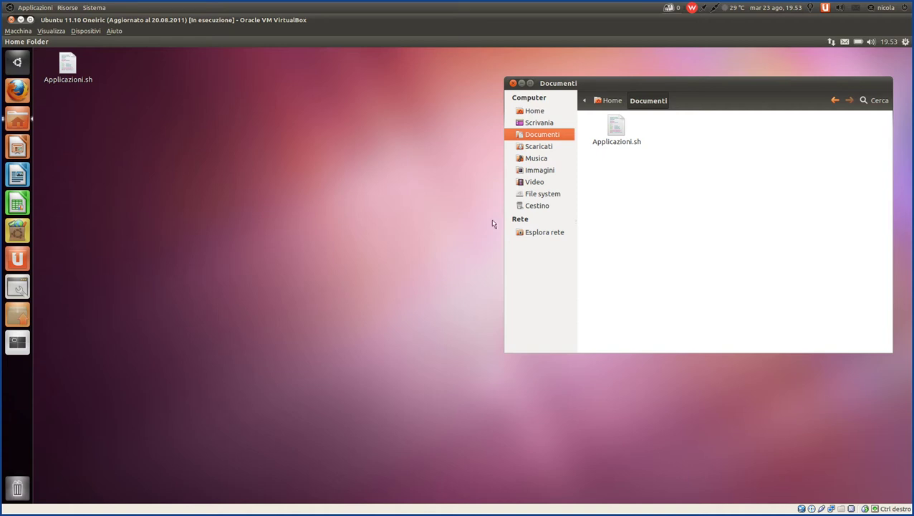
pyautogui.moveTo(695, 84); pyautogui.dragTo(677, 86)
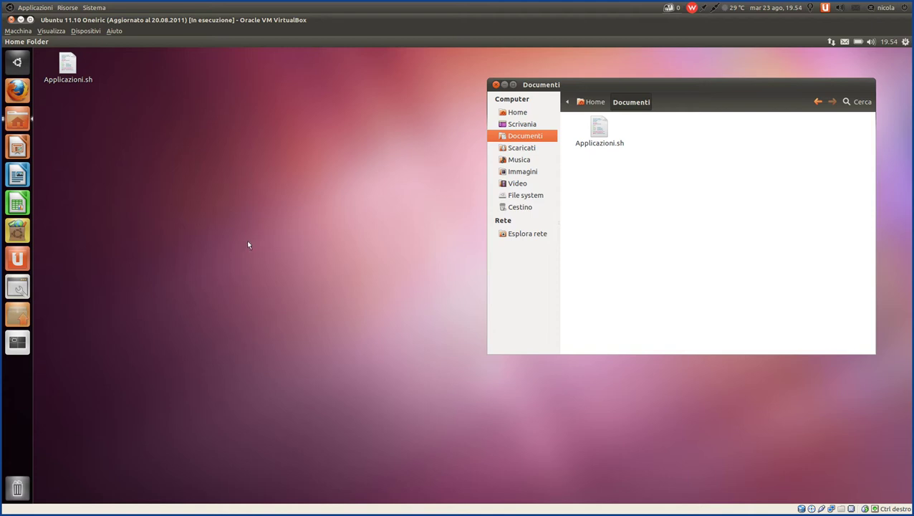
pyautogui.moveTo(104, 41)
pyautogui.click(907, 42)
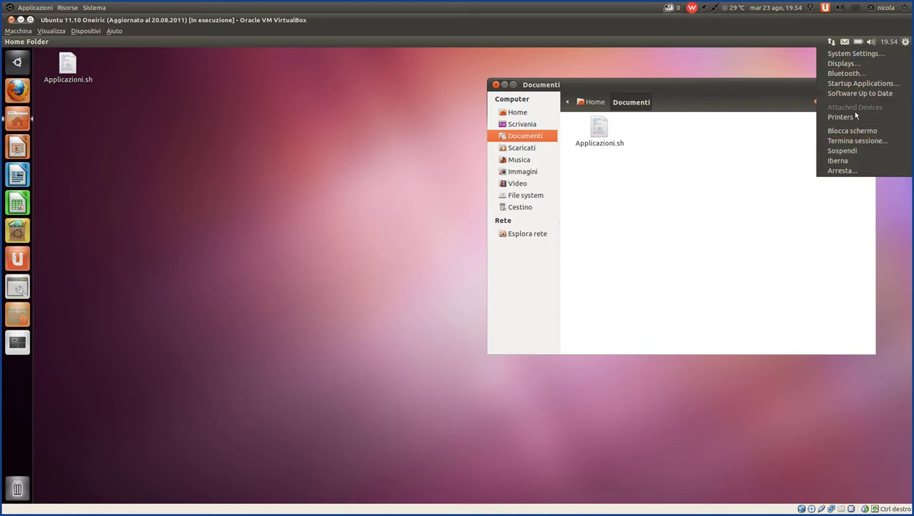
pyautogui.click(907, 42)
pyautogui.click(906, 41)
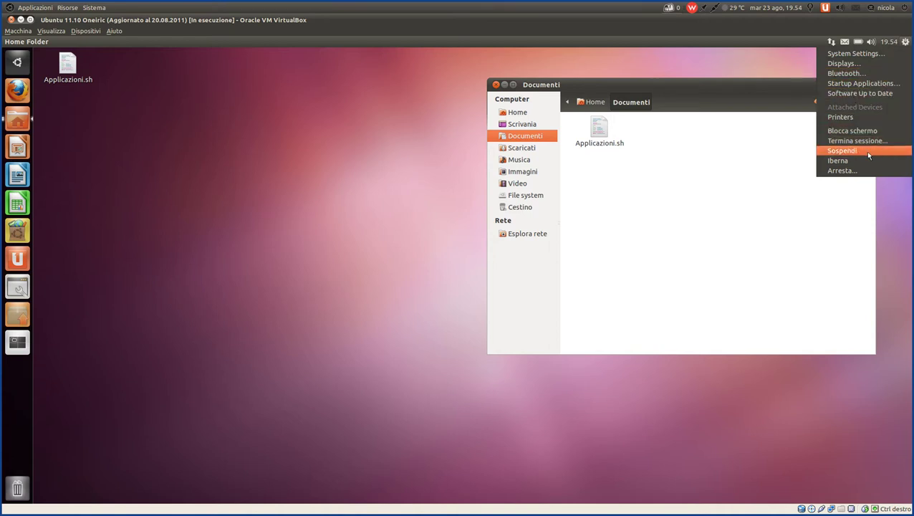
pyautogui.click(649, 231)
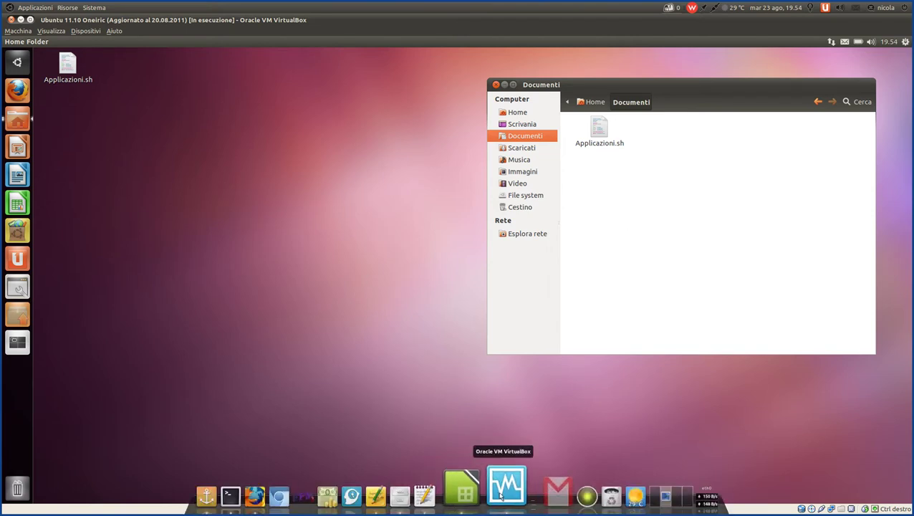
# Return to the Confronto Gnome2-Unity spreadsheet and review the calculator row and the mouse and shortcut headings for GNOME 2 and UNITY.
pyautogui.click(501, 494)
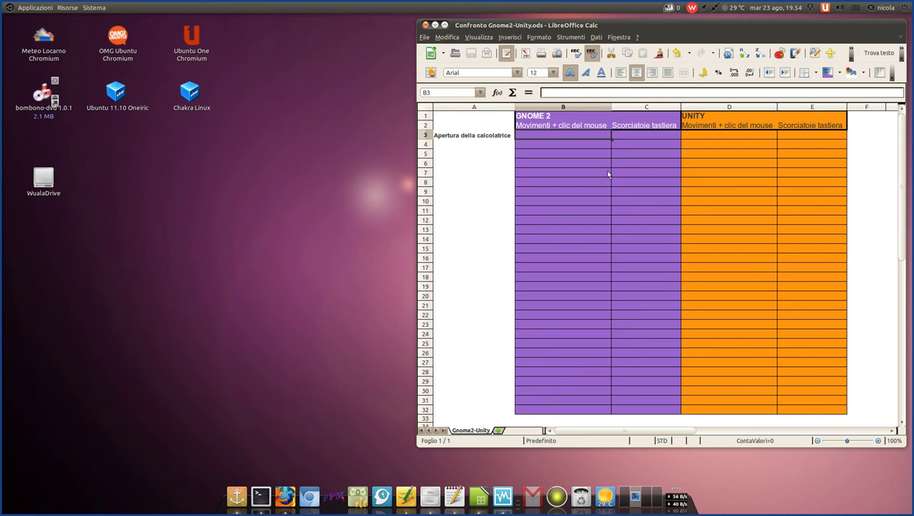
pyautogui.click(454, 136)
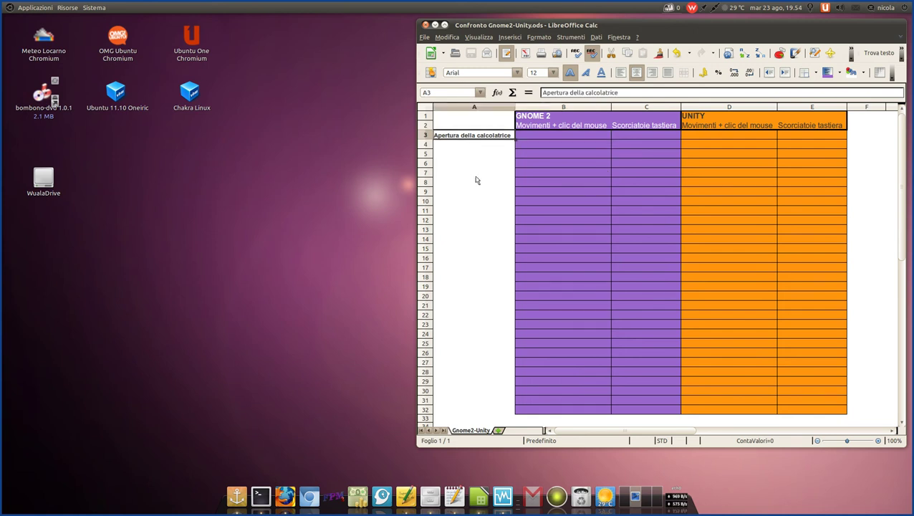
pyautogui.doubleClick(540, 133)
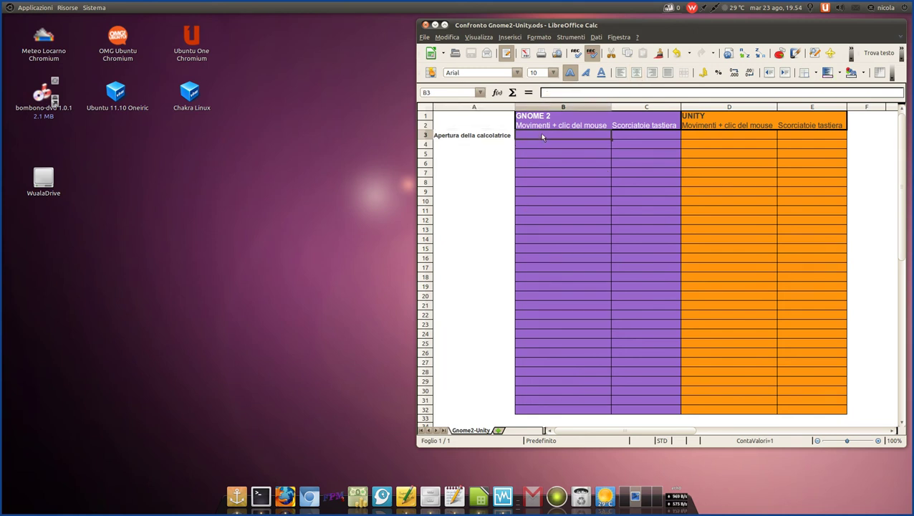
pyautogui.click(473, 138)
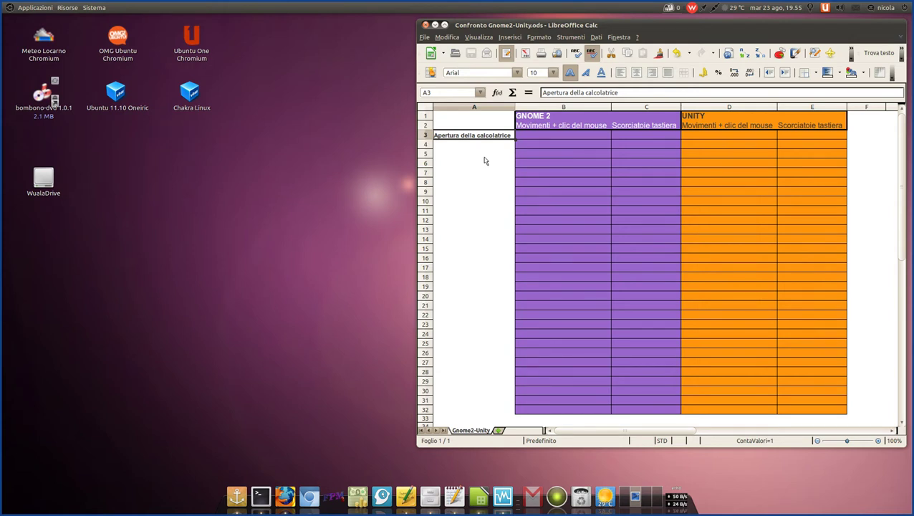
pyautogui.click(560, 124)
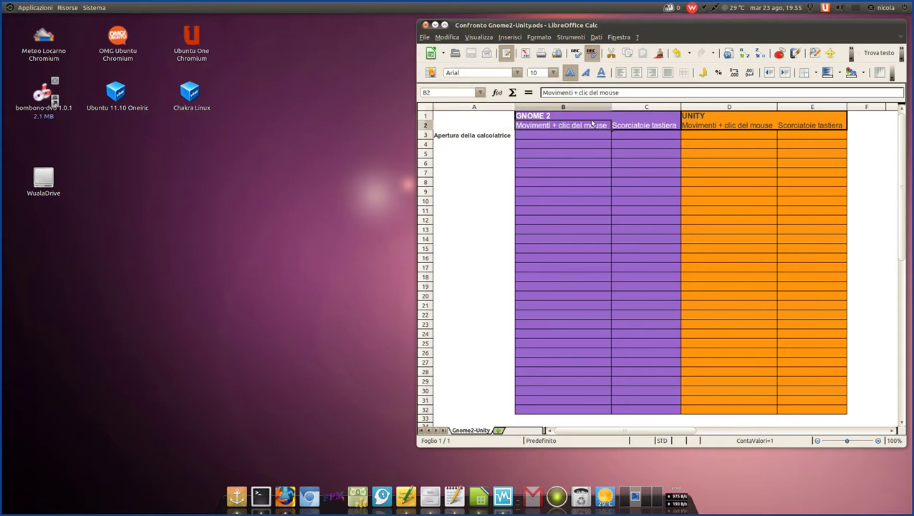
pyautogui.click(559, 119)
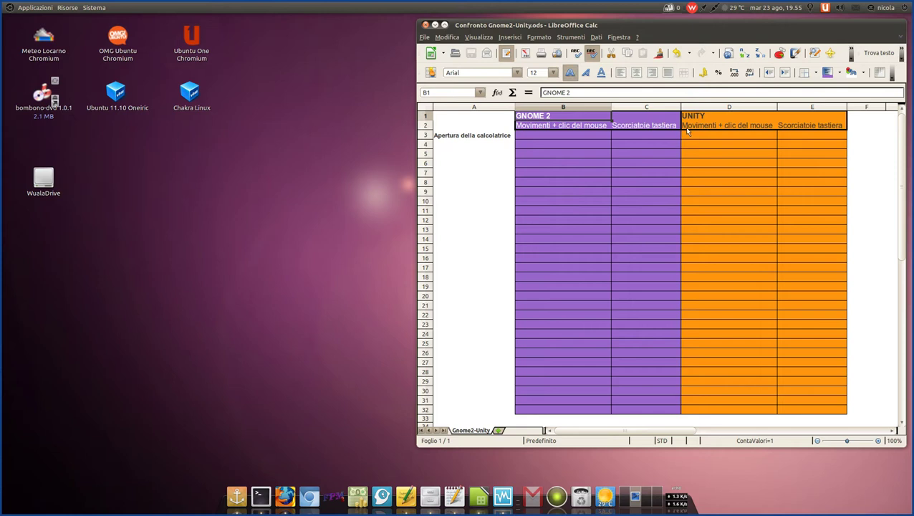
pyautogui.press('Right')
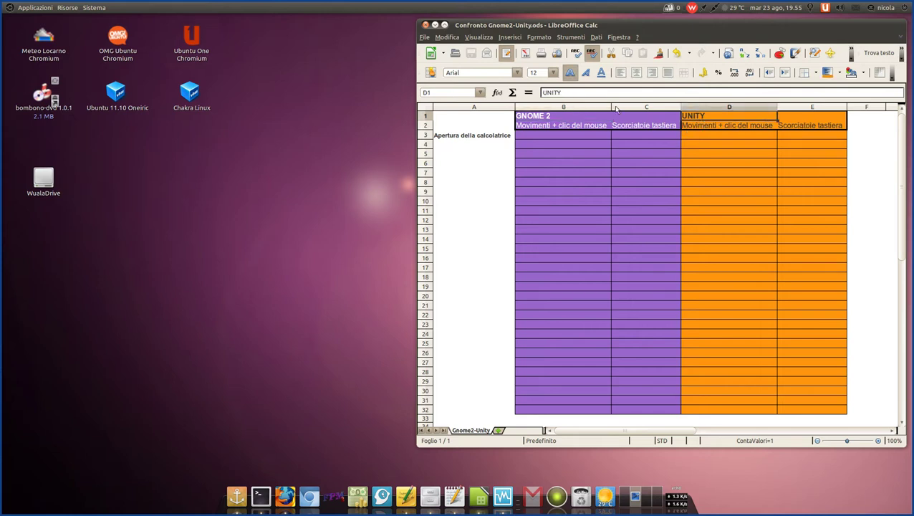
pyautogui.click(557, 124)
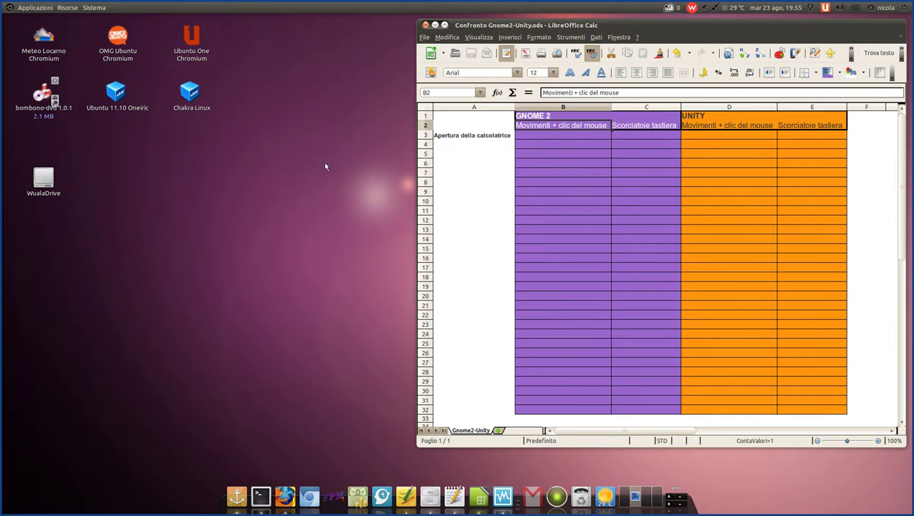
pyautogui.click(628, 128)
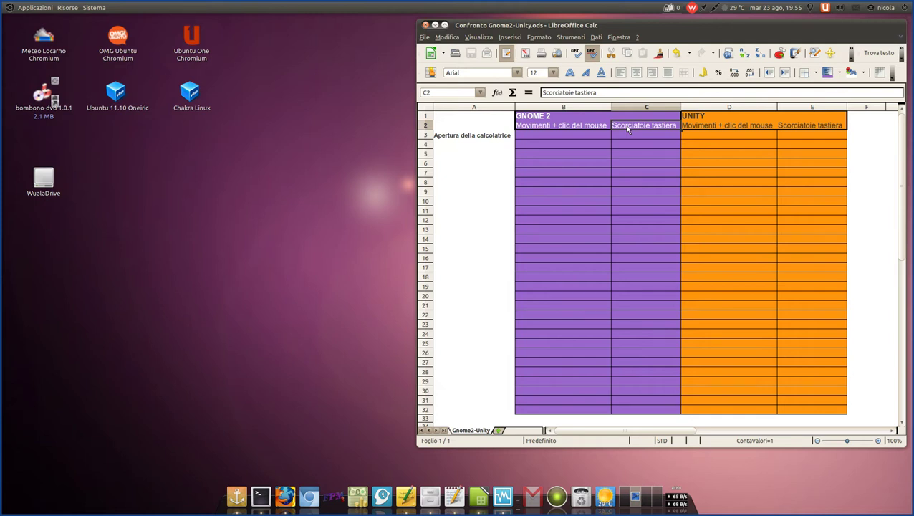
pyautogui.click(700, 125)
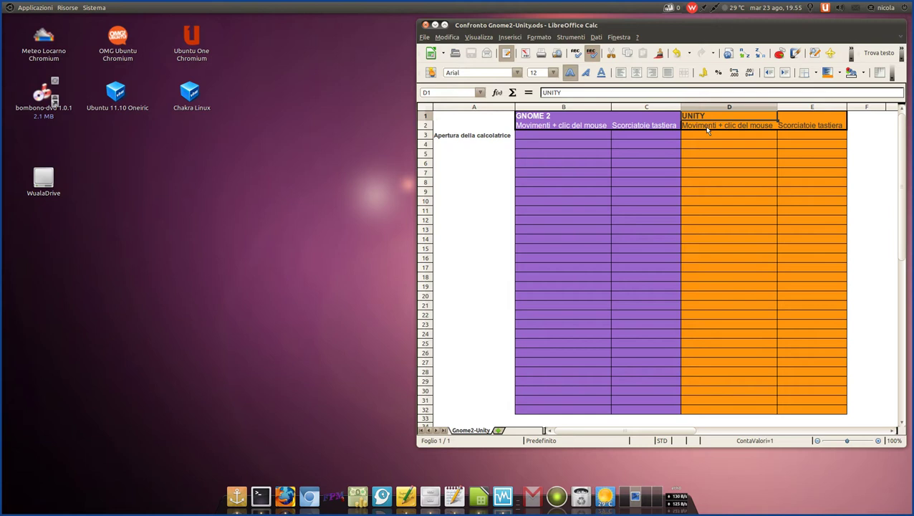
pyautogui.click(834, 128)
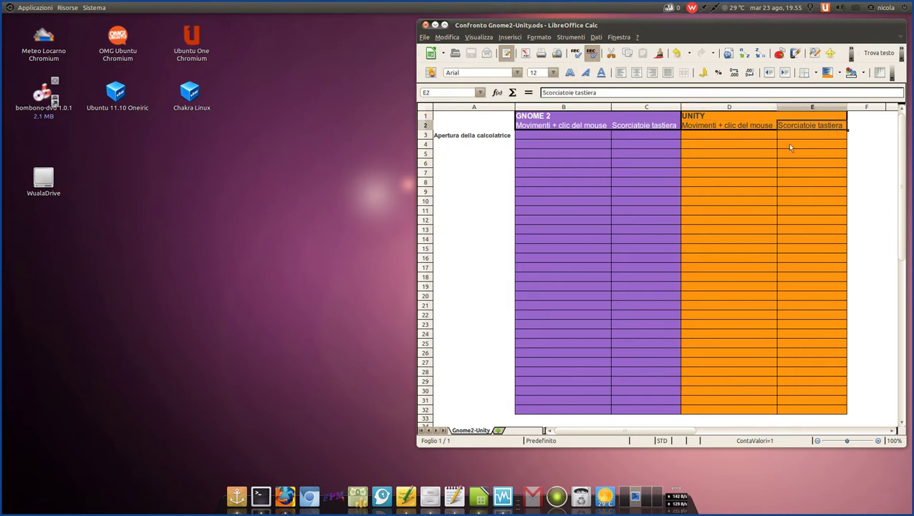
pyautogui.click(528, 136)
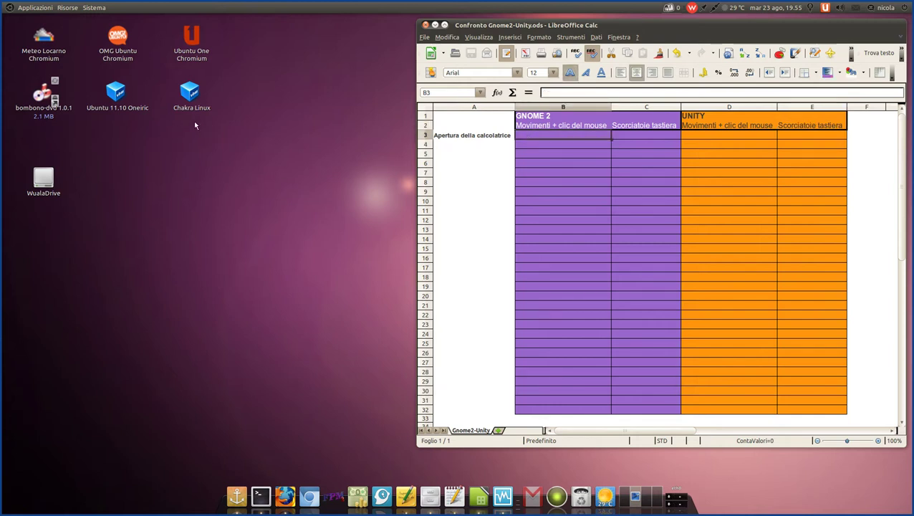
# Launch Calcolatrice from the Accessori applications and move its window over the desktop icons.
pyautogui.click(248, 218)
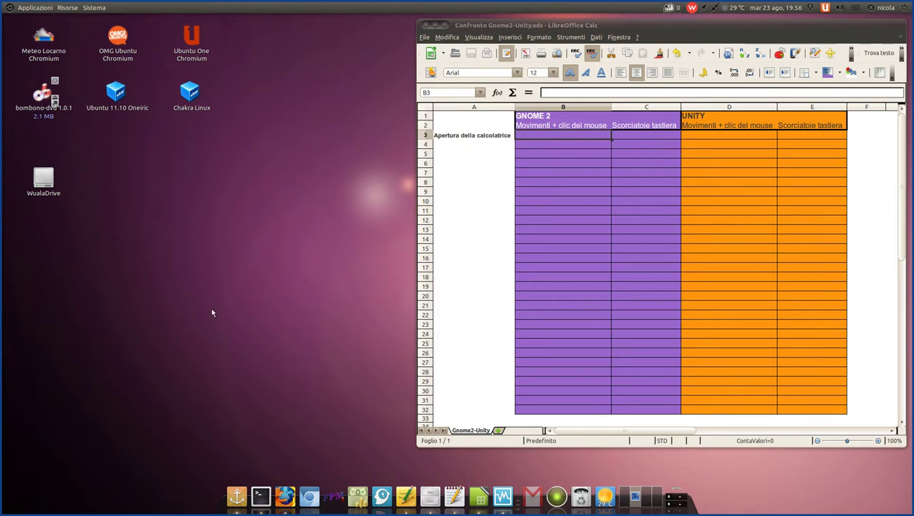
pyautogui.click(35, 7)
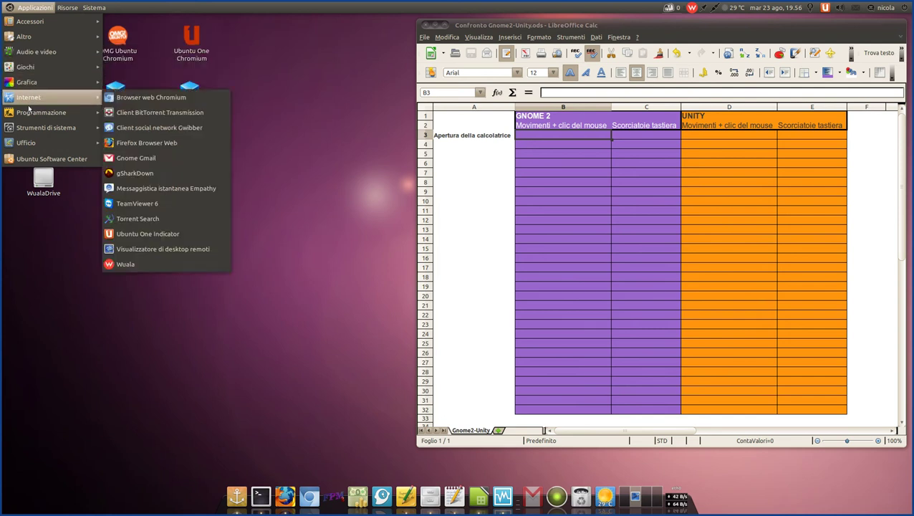
pyautogui.moveTo(29, 134)
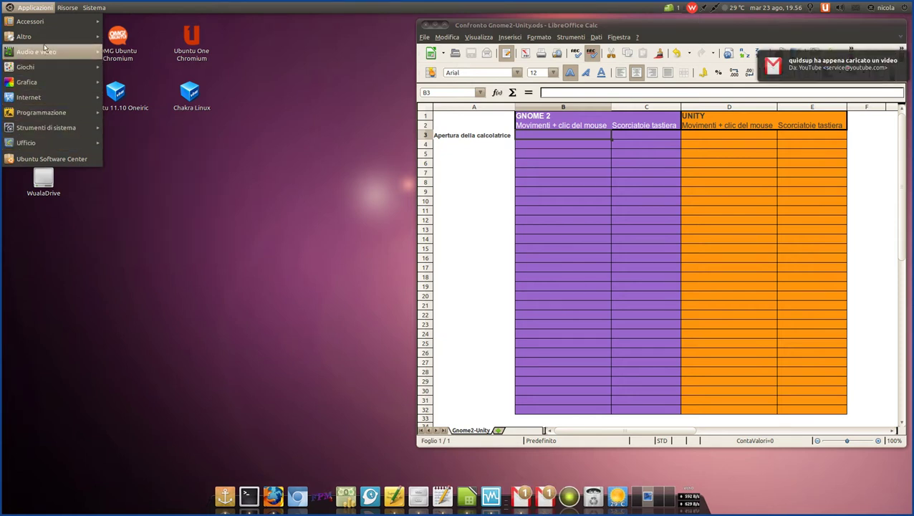
pyautogui.moveTo(44, 22)
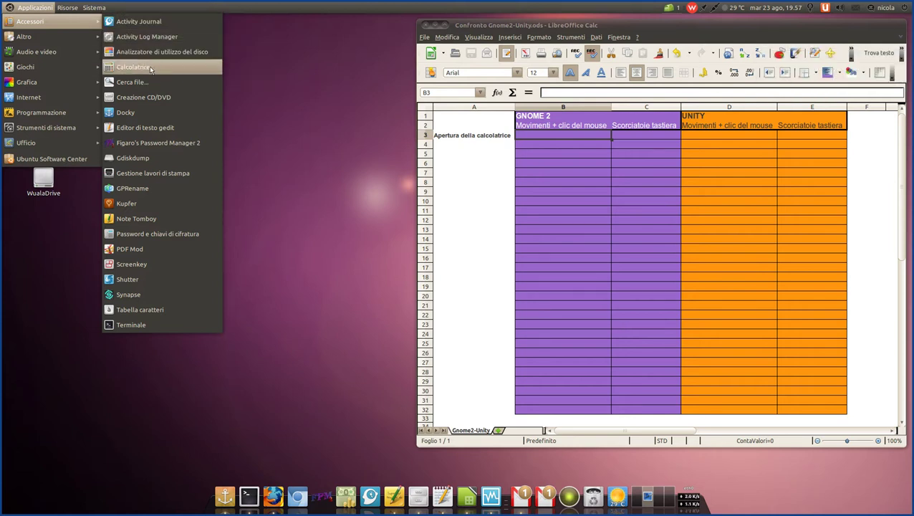
pyautogui.click(150, 68)
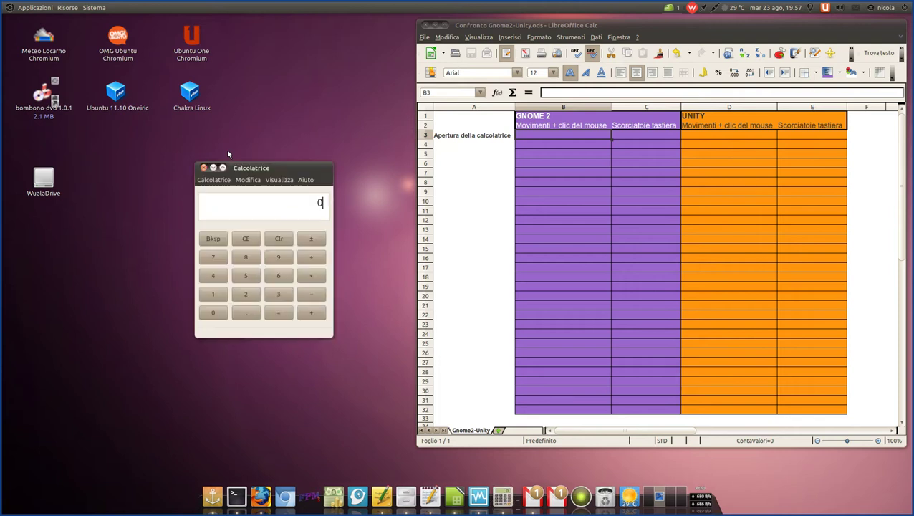
pyautogui.moveTo(271, 171); pyautogui.dragTo(161, 71)
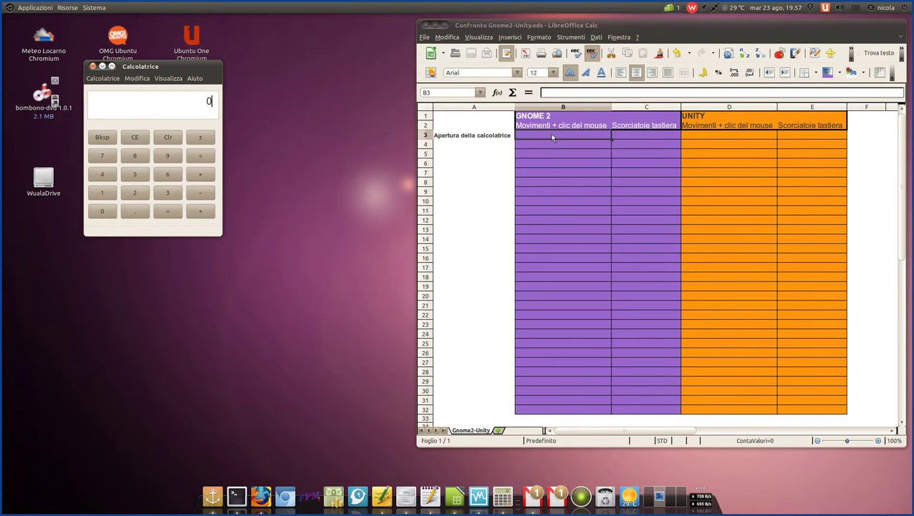
# Enter 4 in cell B3 as the GNOME 2 mouse movement and click count, and select cell C3.
pyautogui.write('4')
pyautogui.doubleClick(551, 135)
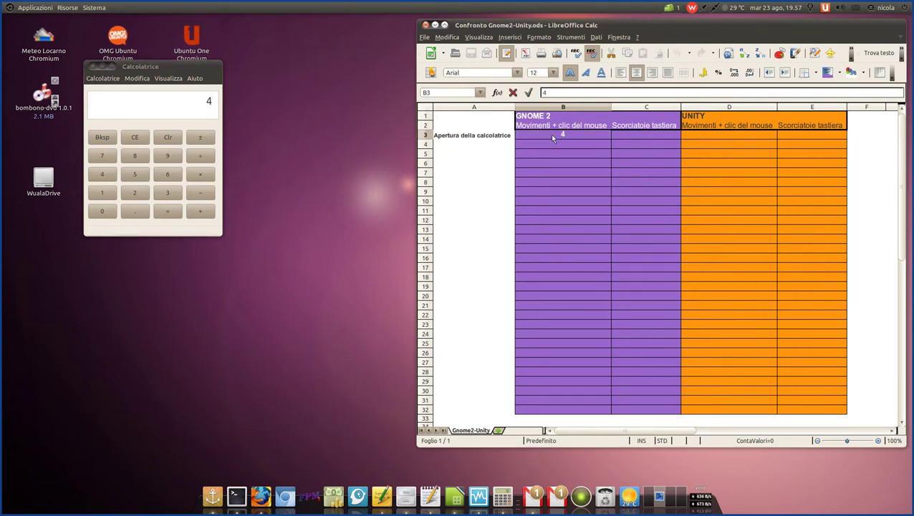
pyautogui.press('Return')
pyautogui.press('Up')
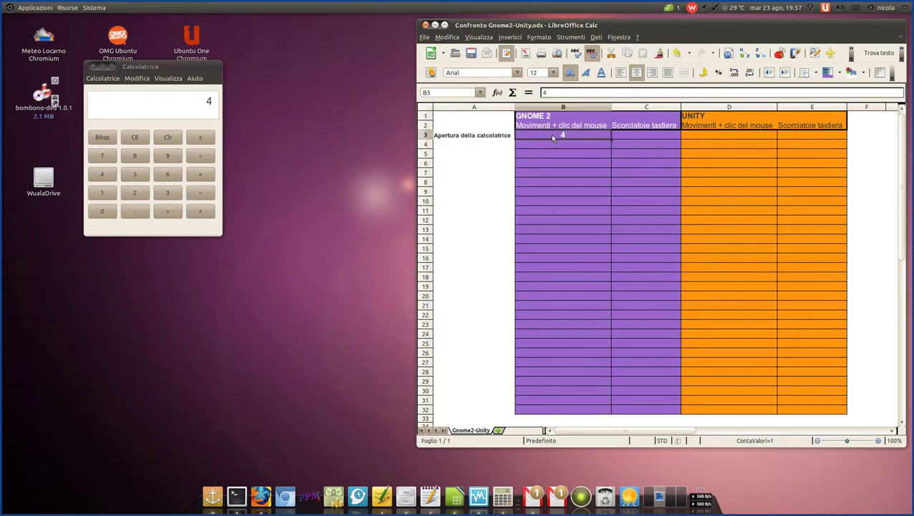
pyautogui.press('Right')
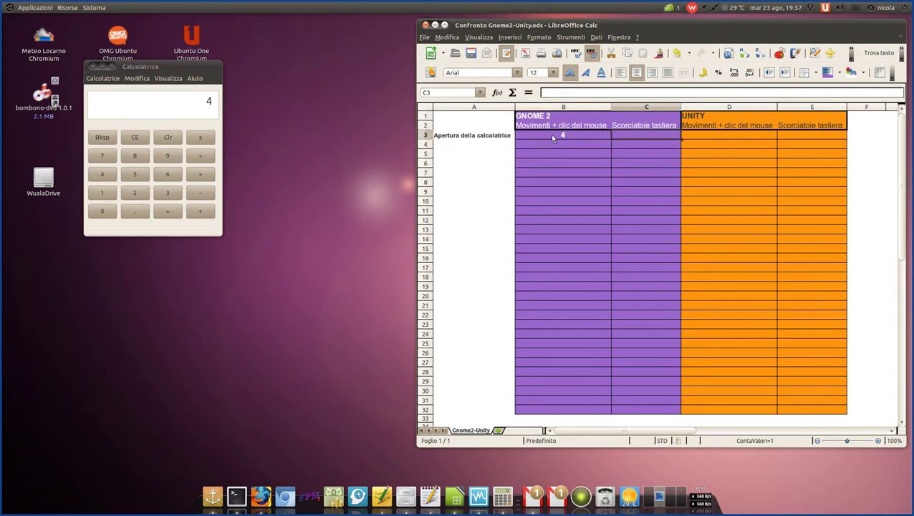
# Close the open Calcolatrice window and relaunch Calcolatrice from the Accessori applications using keyboard navigation only.
pyautogui.click(94, 66)
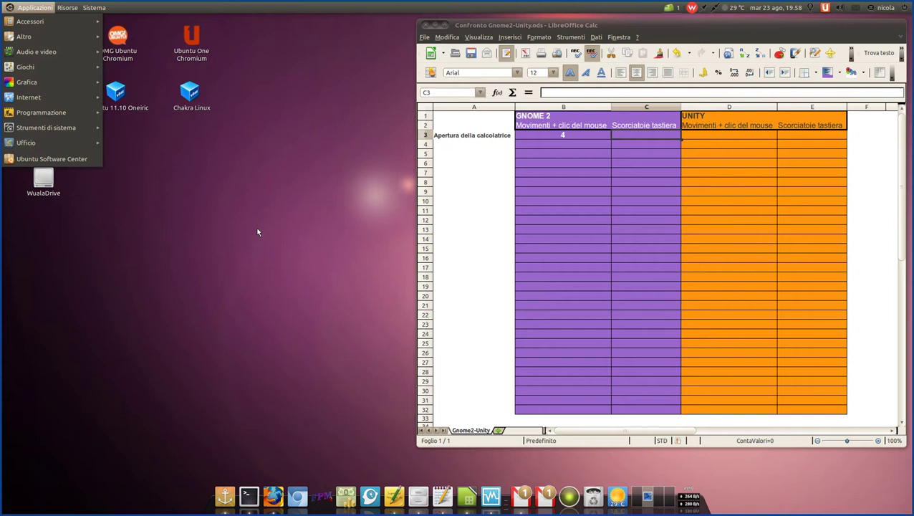
pyautogui.press('Down')
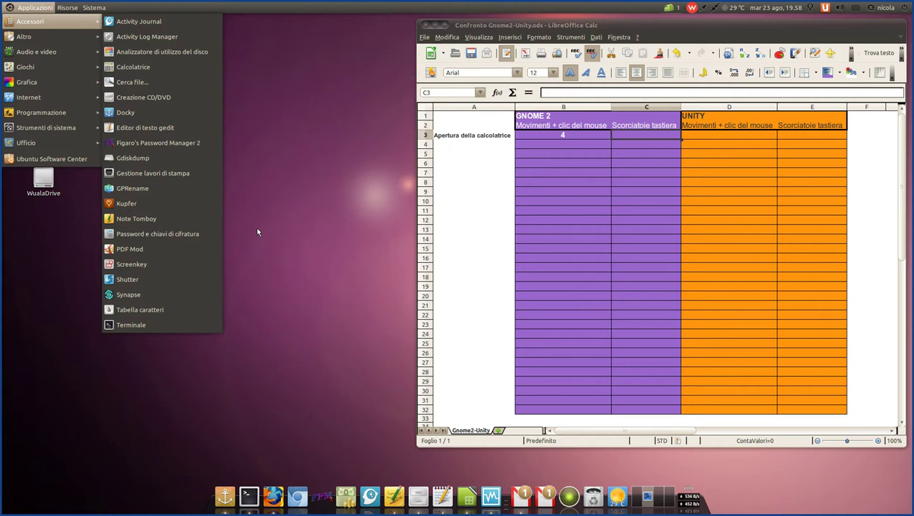
pyautogui.press('Right')
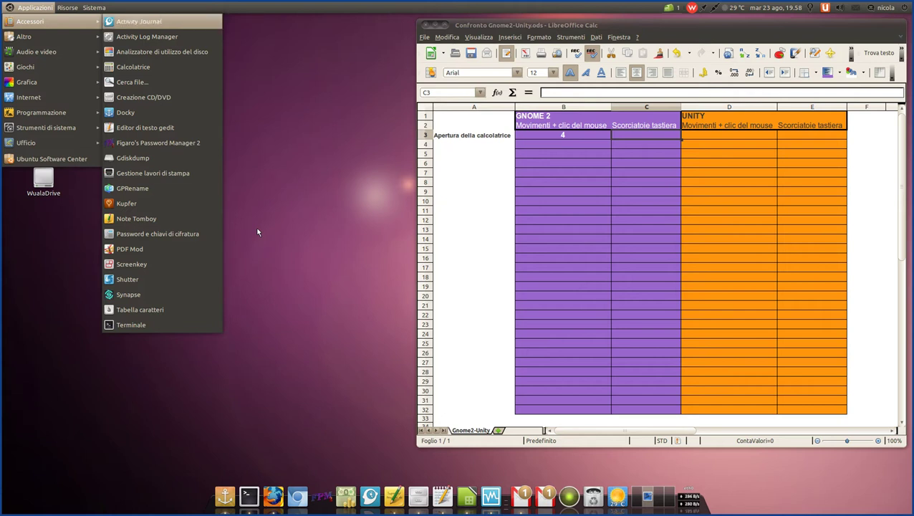
pyautogui.press('Down')
pyautogui.press('Down')
pyautogui.press('Down')
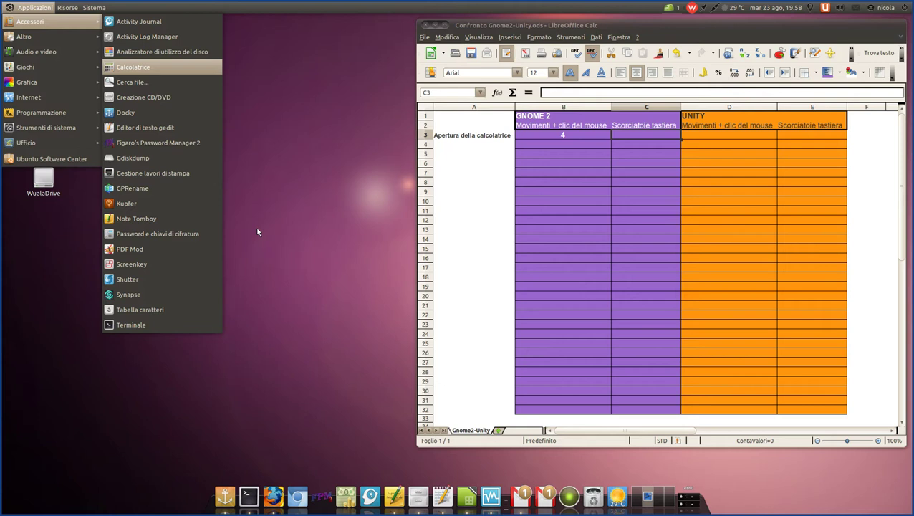
pyautogui.click(257, 229)
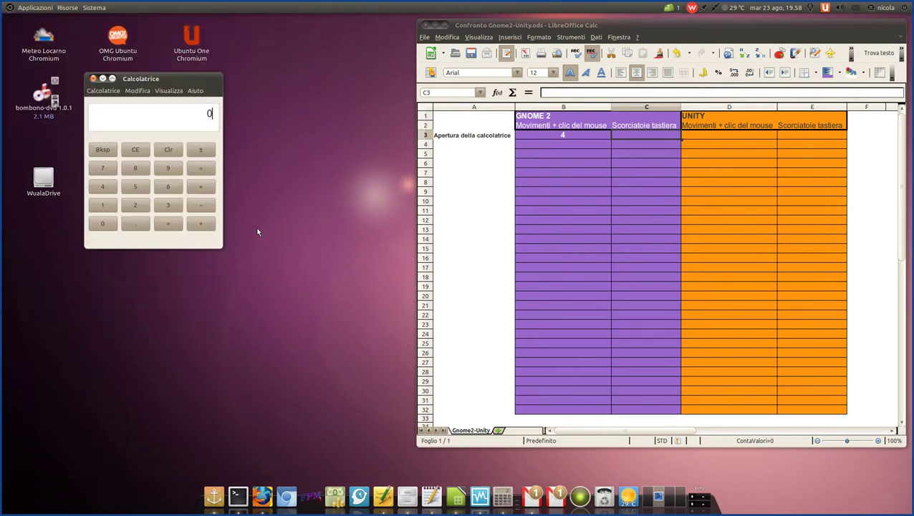
# Enter 7 in cell C3 as the GNOME 2 keyboard count for opening the calculator, and select cell B3.
pyautogui.click(672, 138)
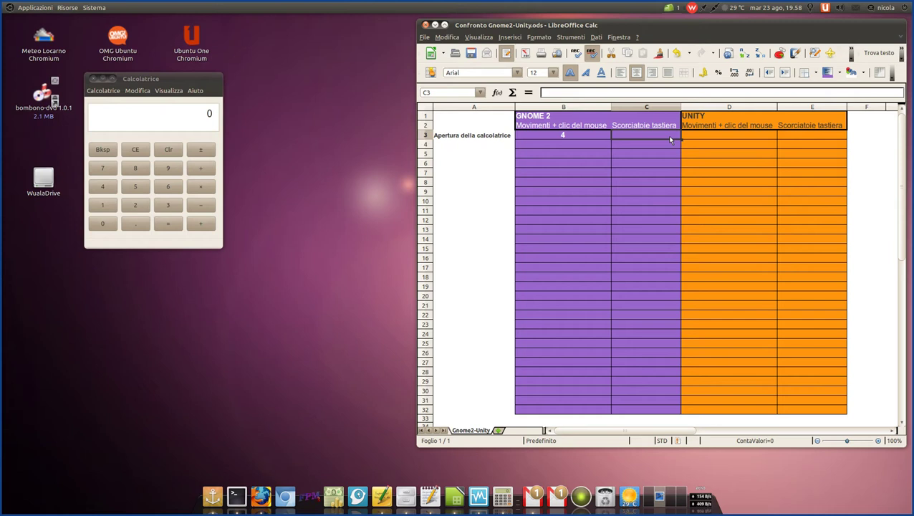
pyautogui.write('7')
pyautogui.press('Return')
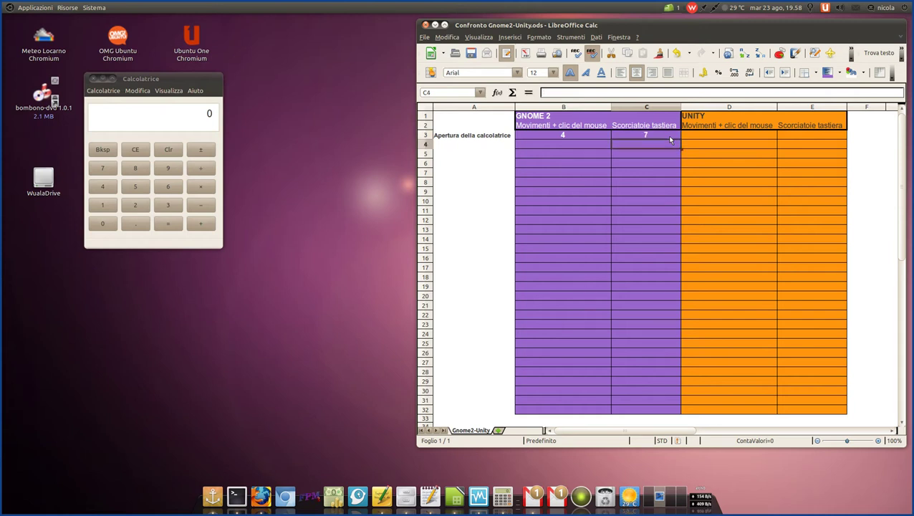
pyautogui.click(562, 138)
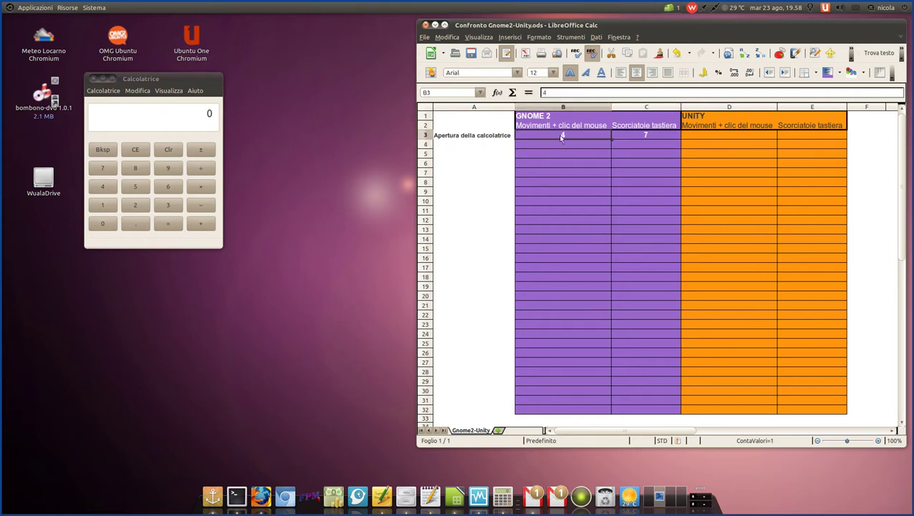
# Close Calcolatrice and retrace the mouse path to its entry under the Accessori applications without launching it.
pyautogui.click(94, 79)
pyautogui.click(94, 79)
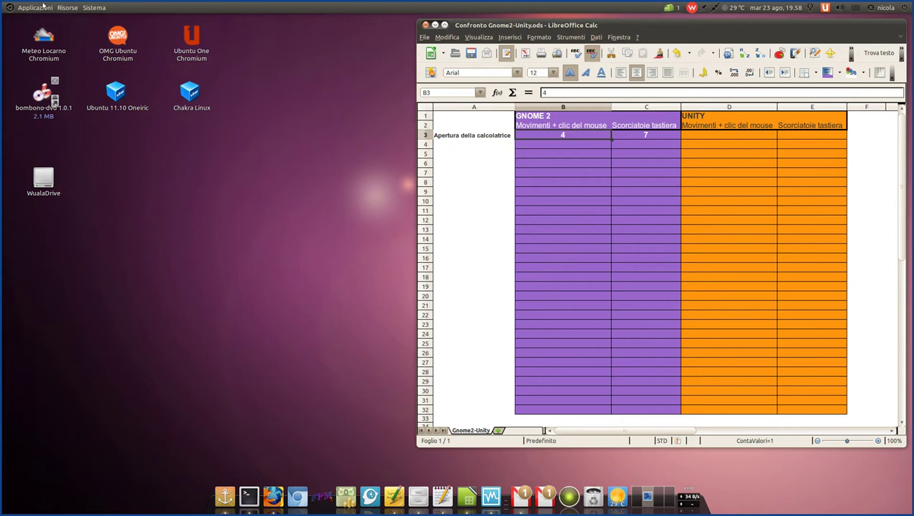
pyautogui.click(42, 7)
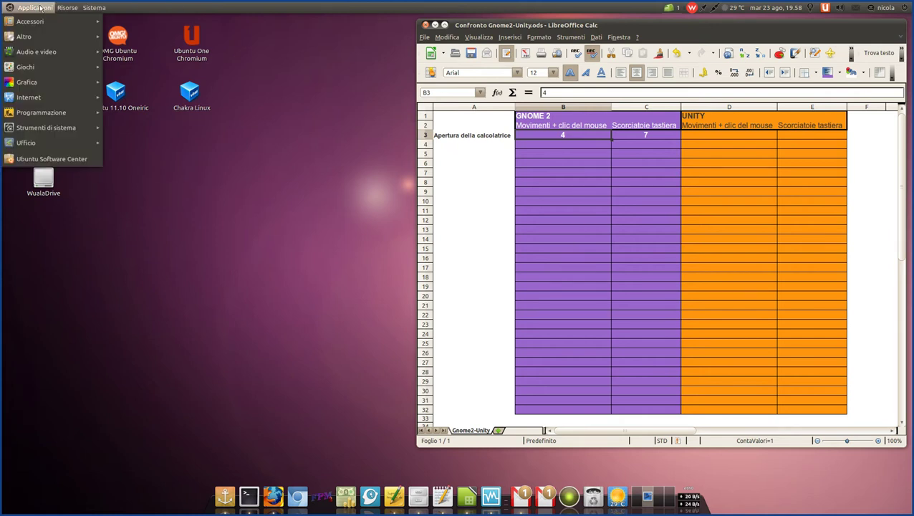
pyautogui.moveTo(40, 22)
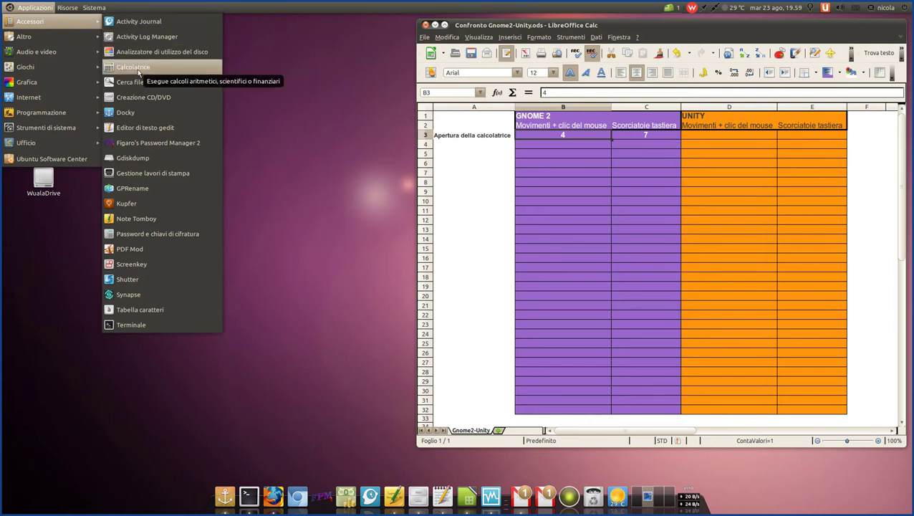
pyautogui.click(286, 173)
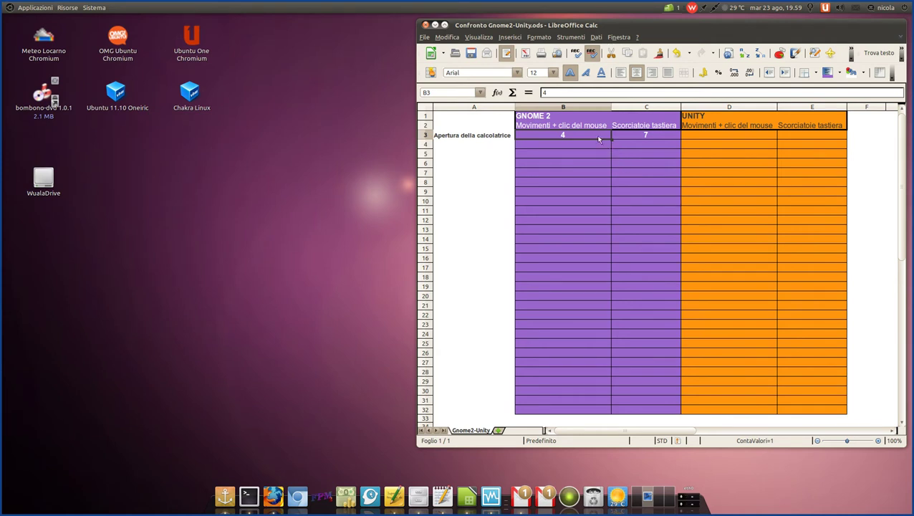
# Check the GNOME 2 counts in cells C3 and B3, save the spreadsheet, and select cell D3.
pyautogui.doubleClick(671, 138)
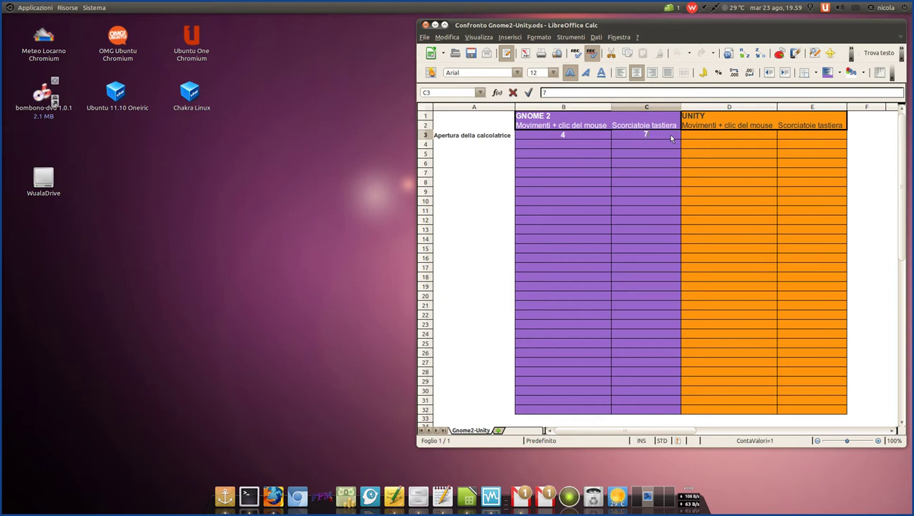
pyautogui.click(550, 138)
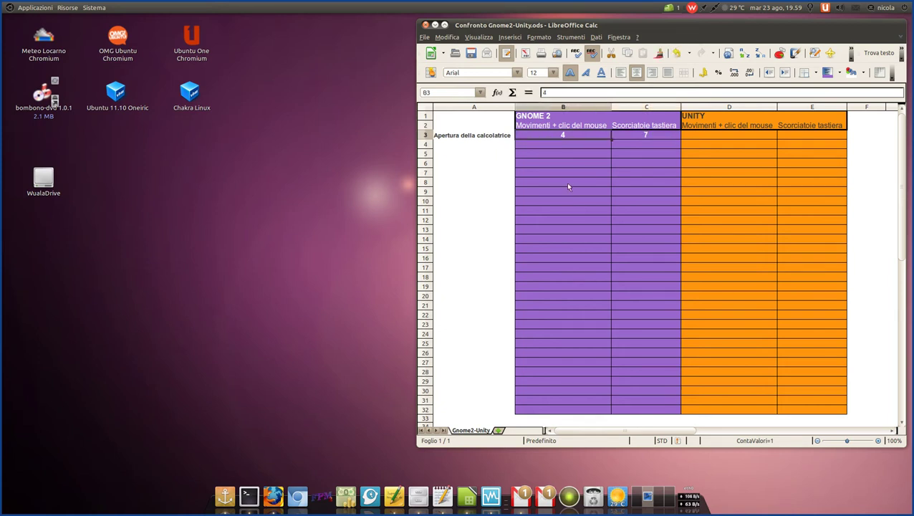
pyautogui.hotkey('ctrl', 's')
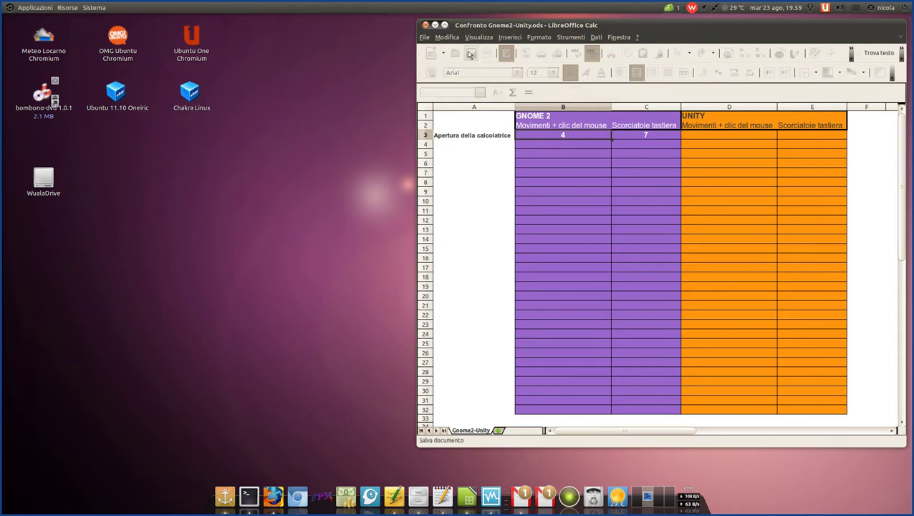
pyautogui.click(684, 135)
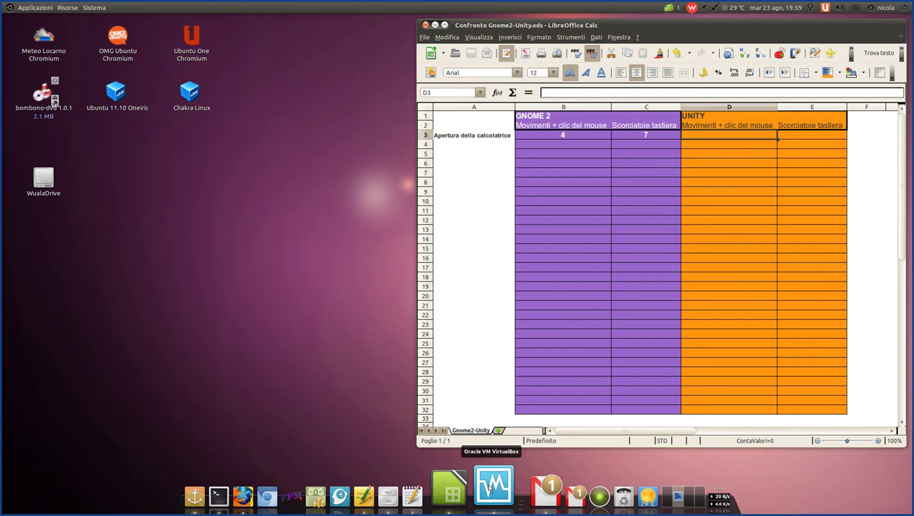
# Switch to the Ubuntu 11.10 Oneiric virtual machine, launch Calculator through a Dash search for "c", and move its window off the launcher.
pyautogui.click(490, 487)
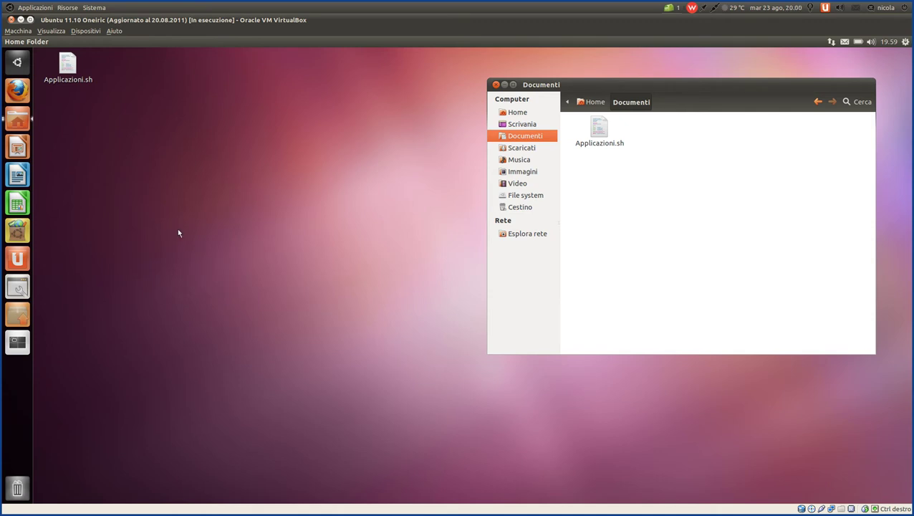
pyautogui.click(18, 63)
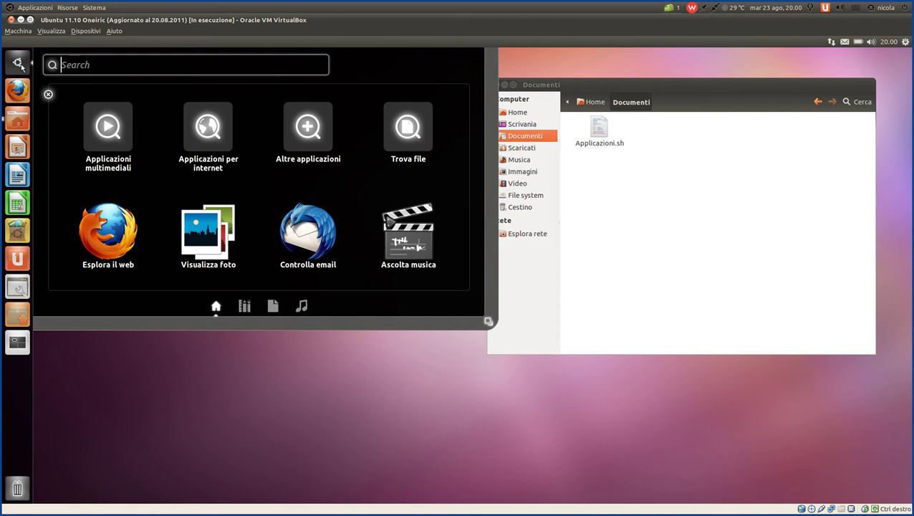
pyautogui.write('c')
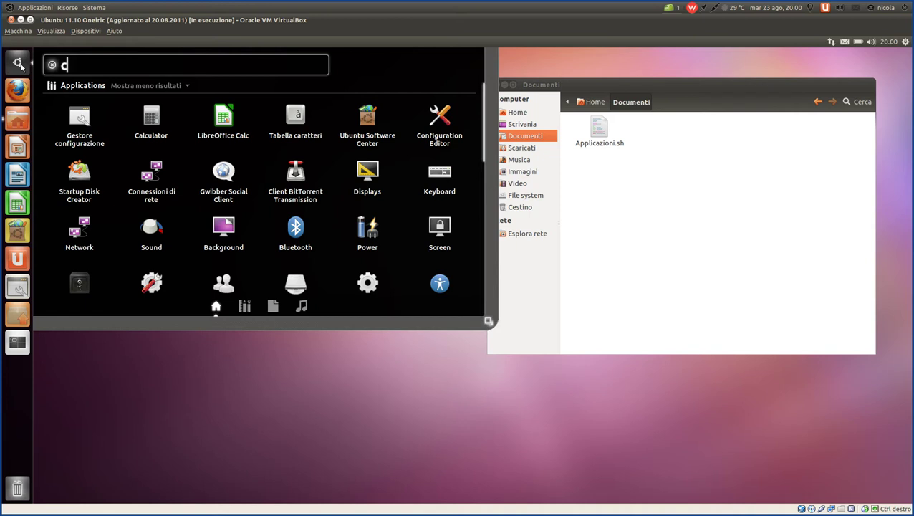
pyautogui.click(153, 118)
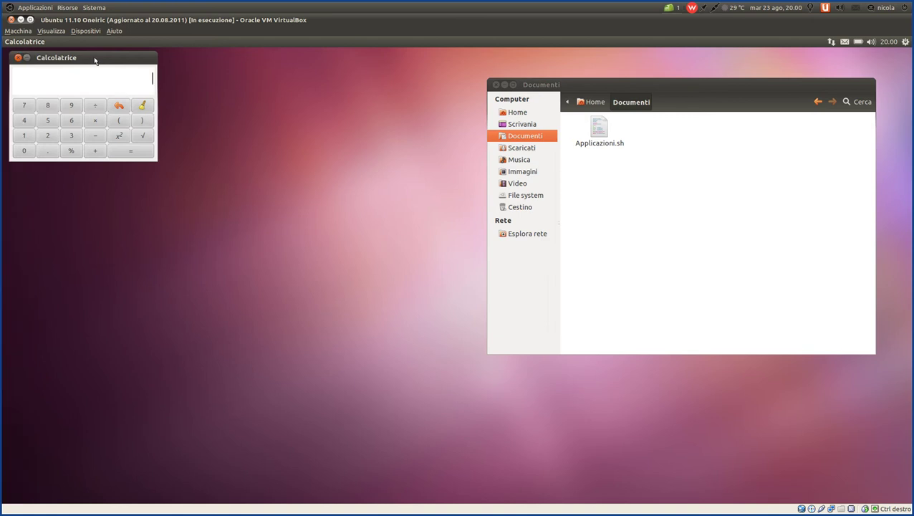
pyautogui.moveTo(95, 56); pyautogui.dragTo(207, 81)
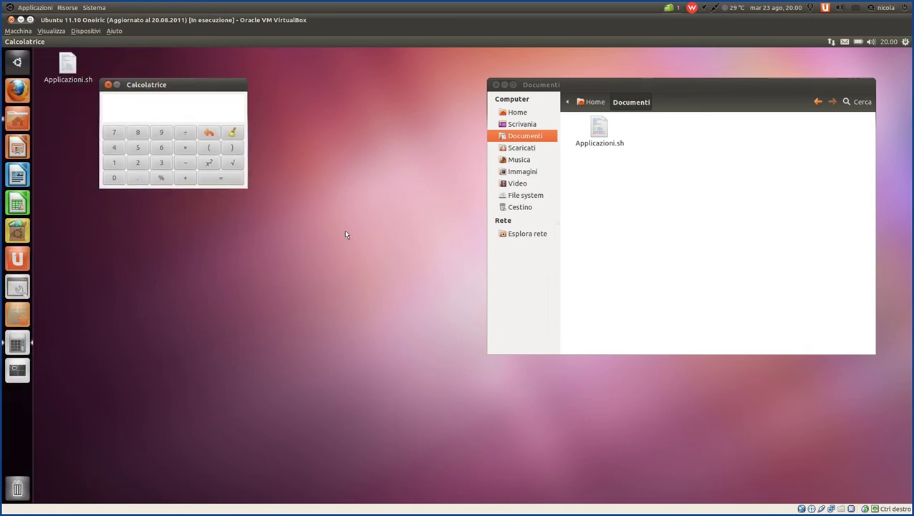
# Return to the spreadsheet and enter 4 in cell D3 as the UNITY mouse movement and click count, ending on cell E3.
pyautogui.click(492, 496)
pyautogui.click(491, 495)
pyautogui.click(493, 494)
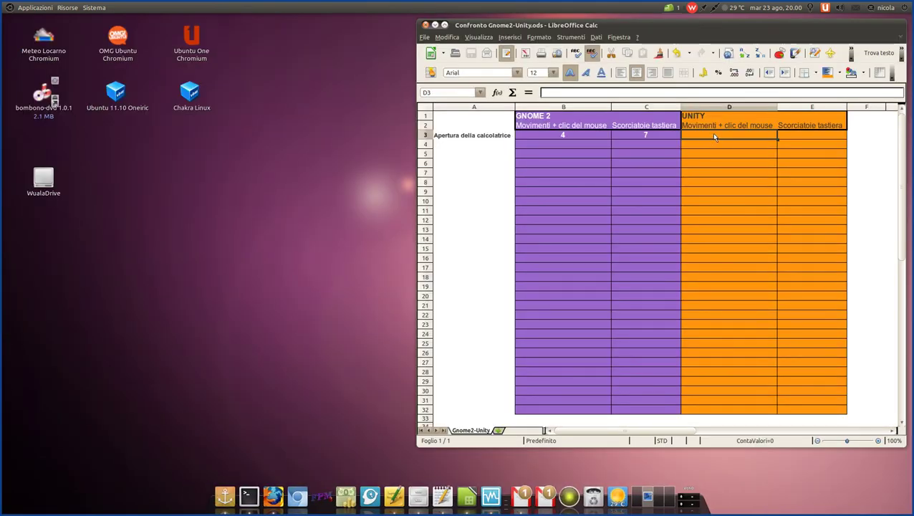
pyautogui.write('4')
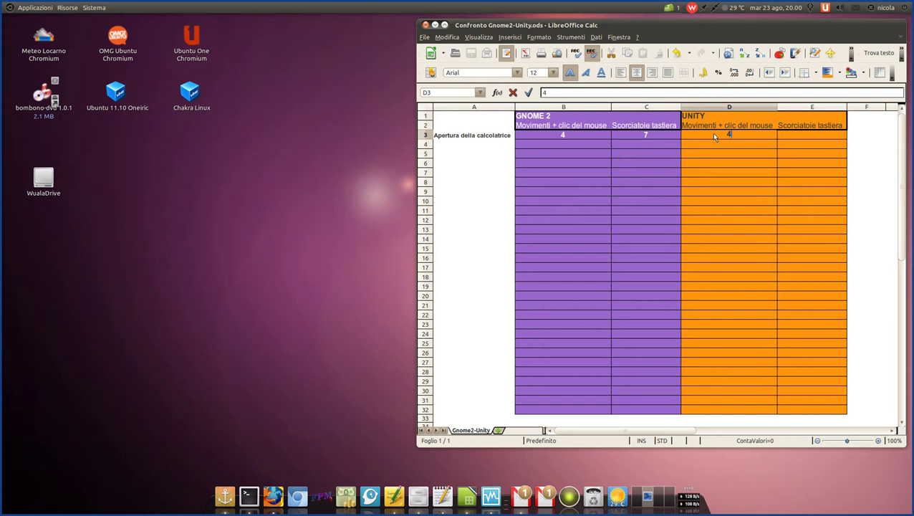
pyautogui.press('Tab')
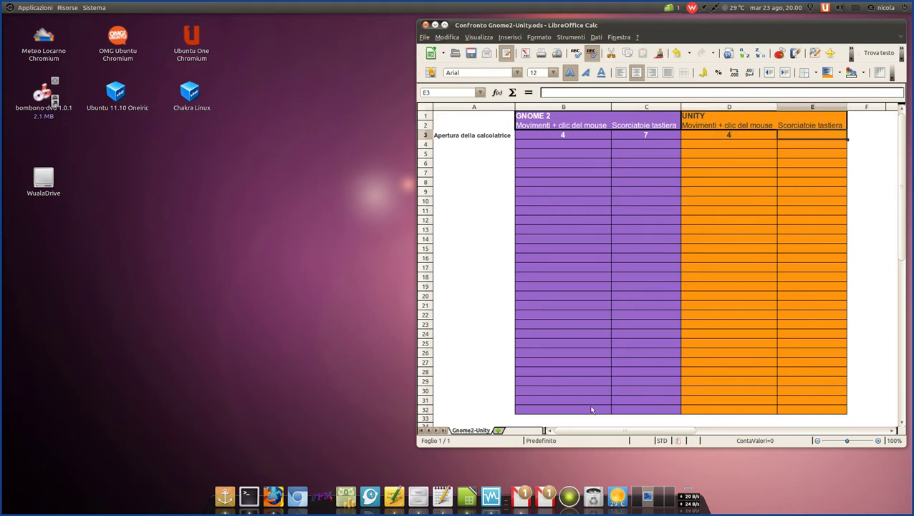
# Switch back to the virtual machine, close Calcolatrice, and relaunch it through a Dash search for "c" using keyboard navigation only.
pyautogui.click(499, 487)
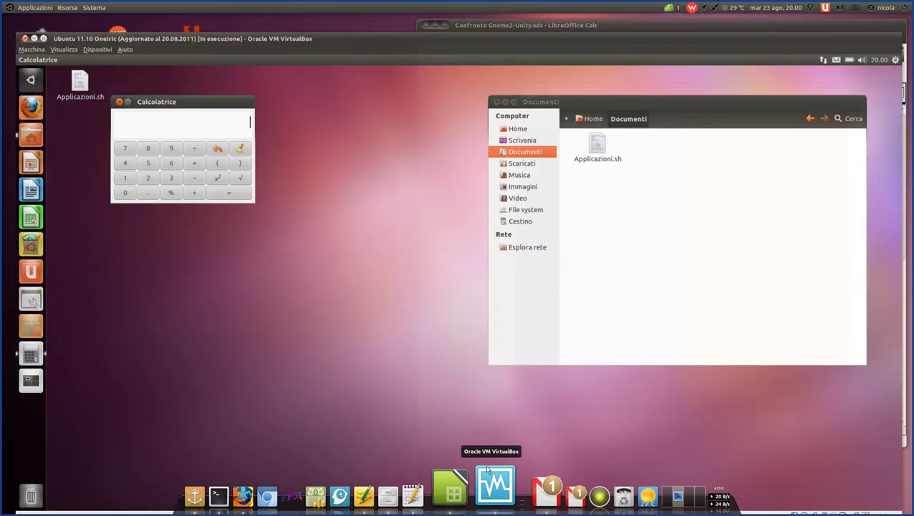
pyautogui.click(108, 85)
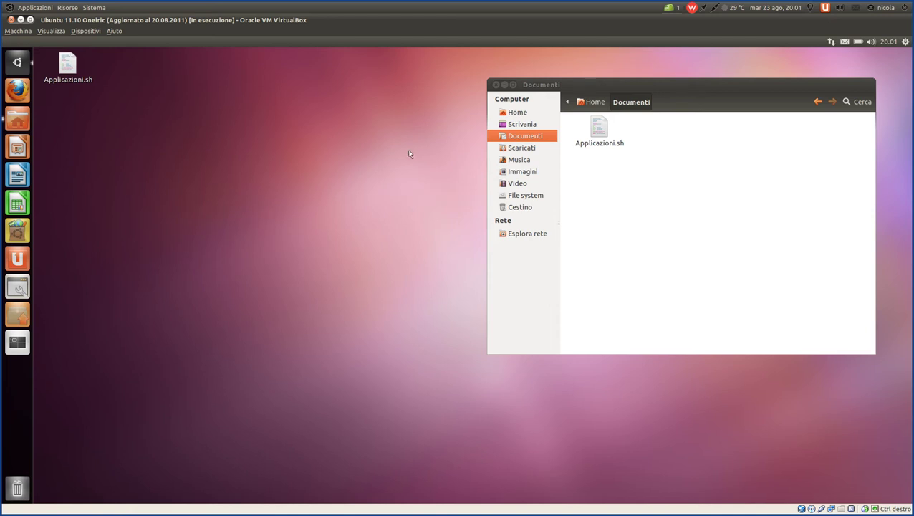
pyautogui.press('super')
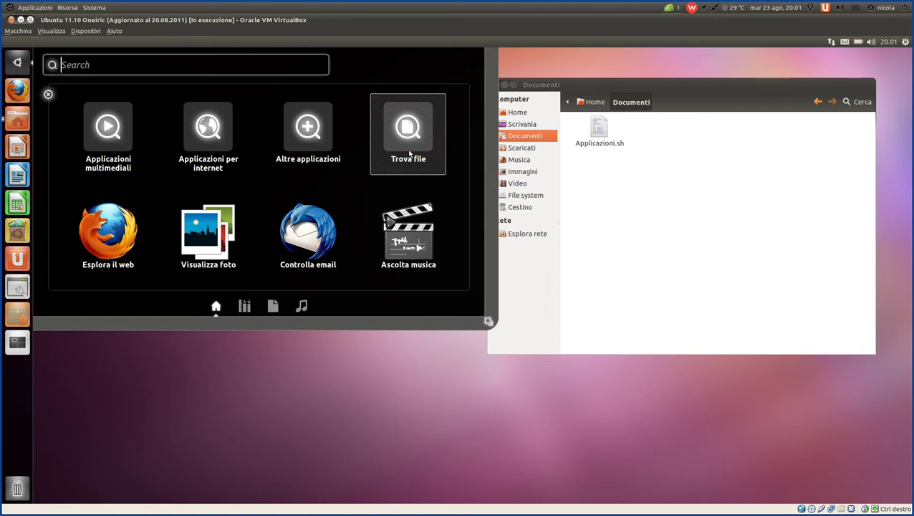
pyautogui.write('c')
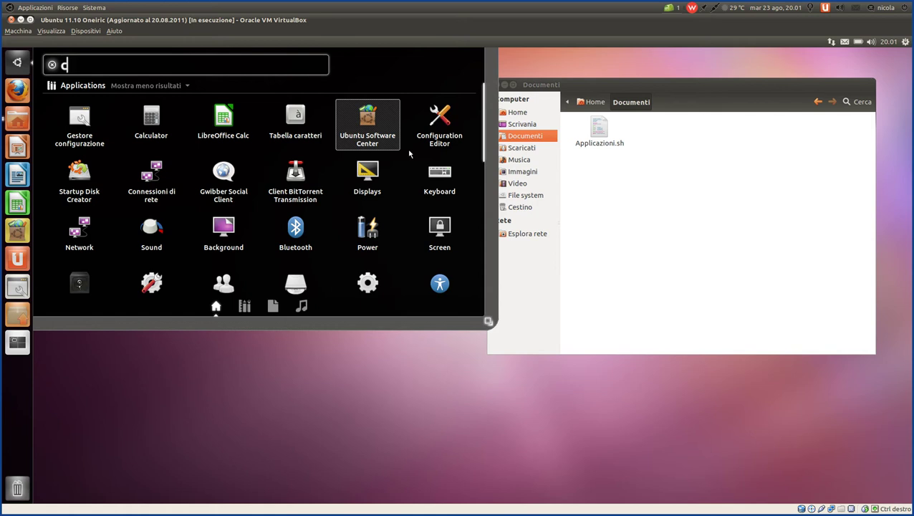
pyautogui.press('Down')
pyautogui.press('Up')
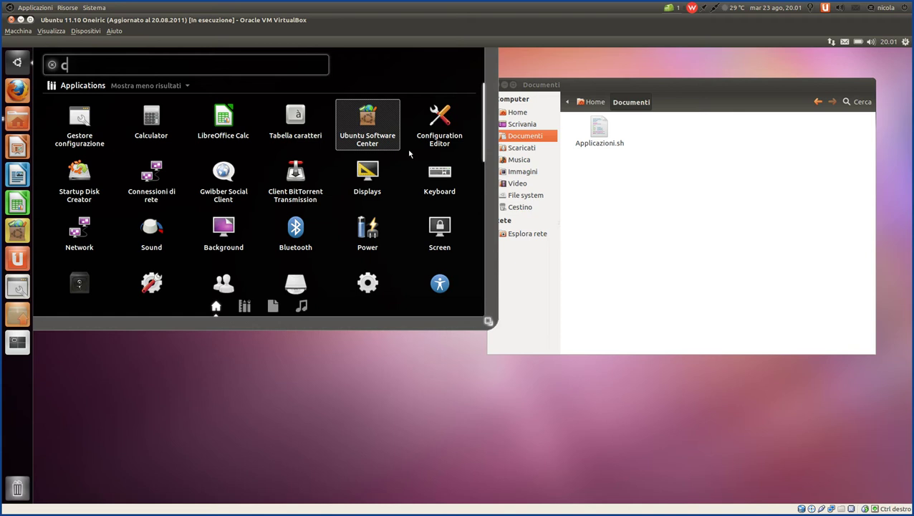
pyautogui.press('Down')
pyautogui.press('Down')
pyautogui.press('Left')
pyautogui.press('Left')
pyautogui.press('Left')
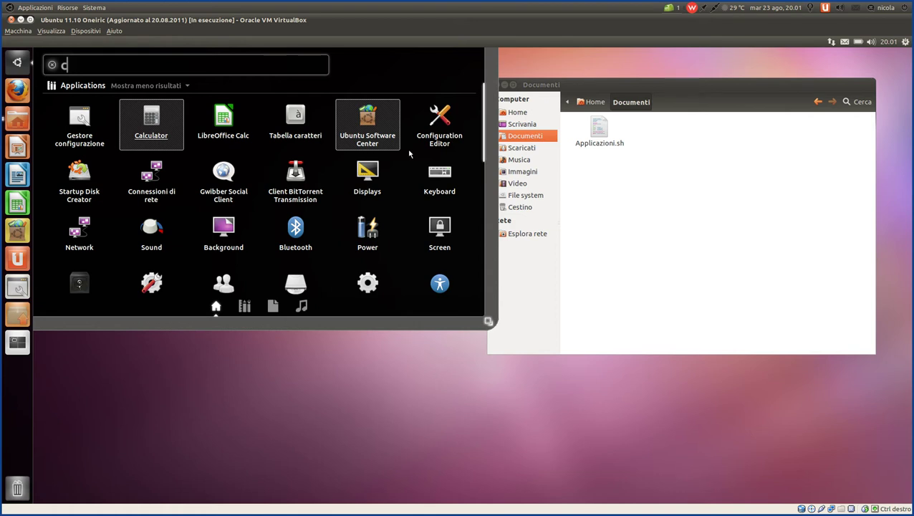
pyautogui.press('Return')
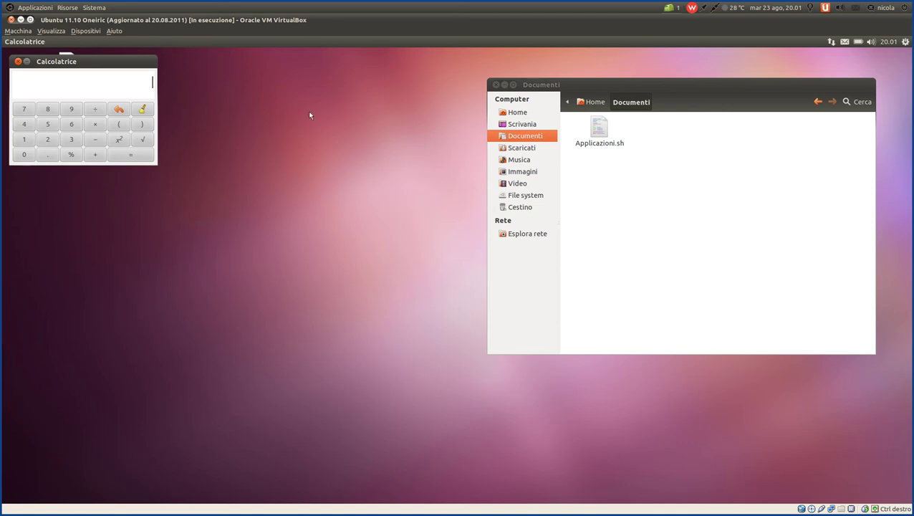
# Close Calcolatrice, repeat its keyboard-only launch through a Dash search for "c", and close it again.
pyautogui.click(18, 61)
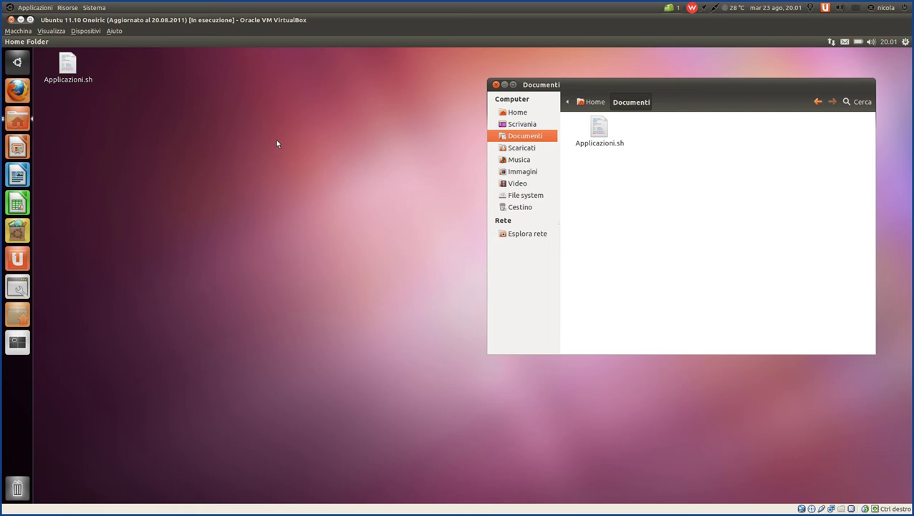
pyautogui.press('super')
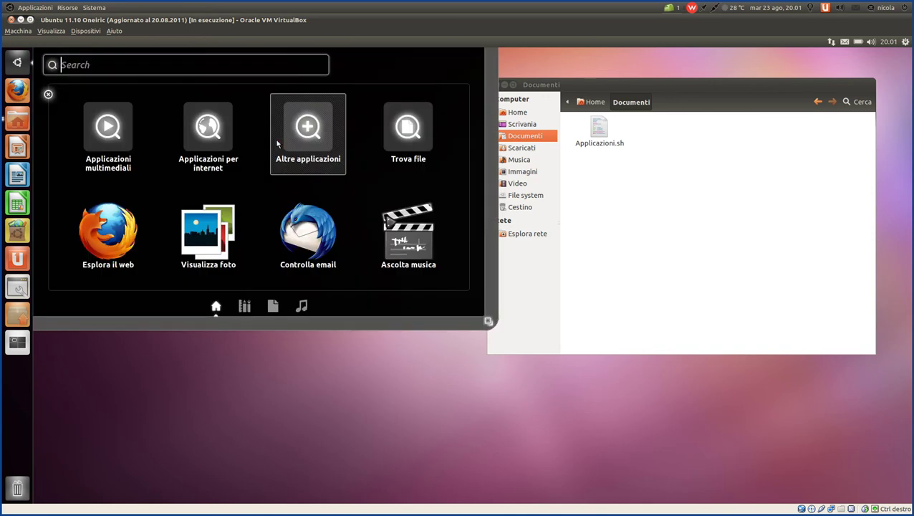
pyautogui.write('c')
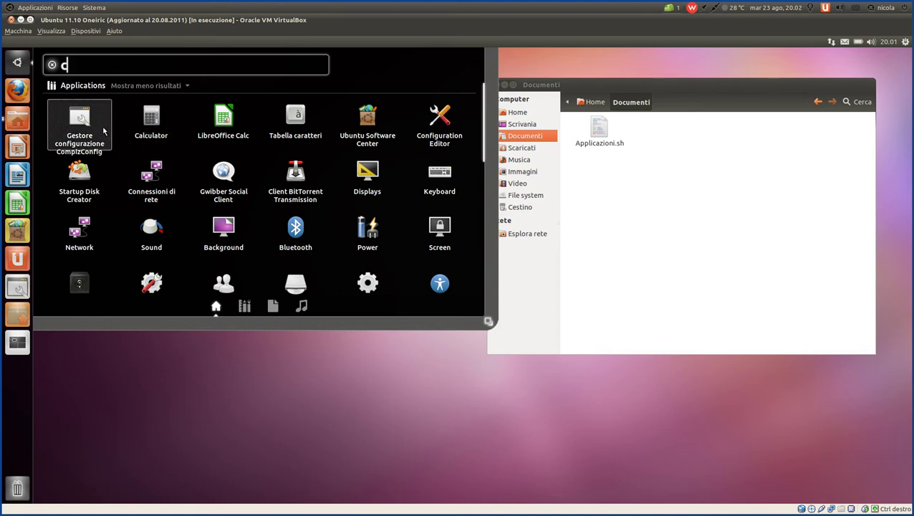
pyautogui.press('Tab')
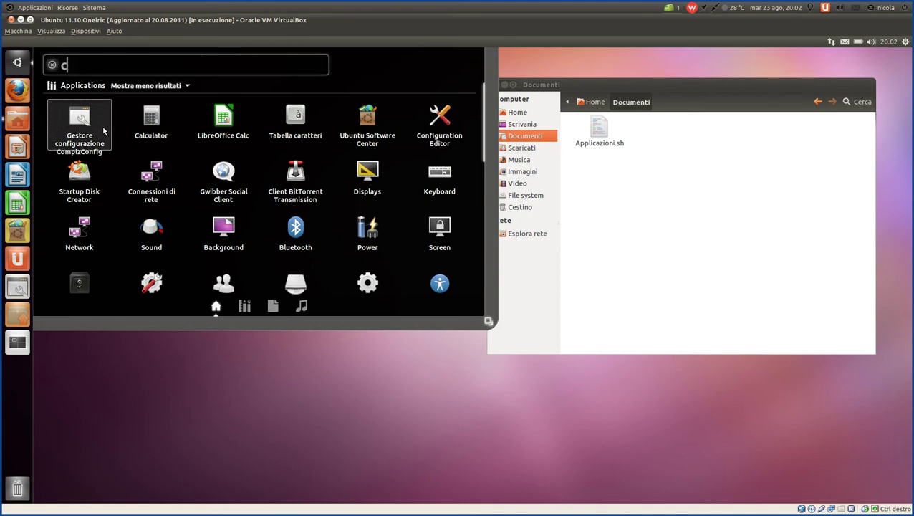
pyautogui.press('Tab')
pyautogui.press('Tab')
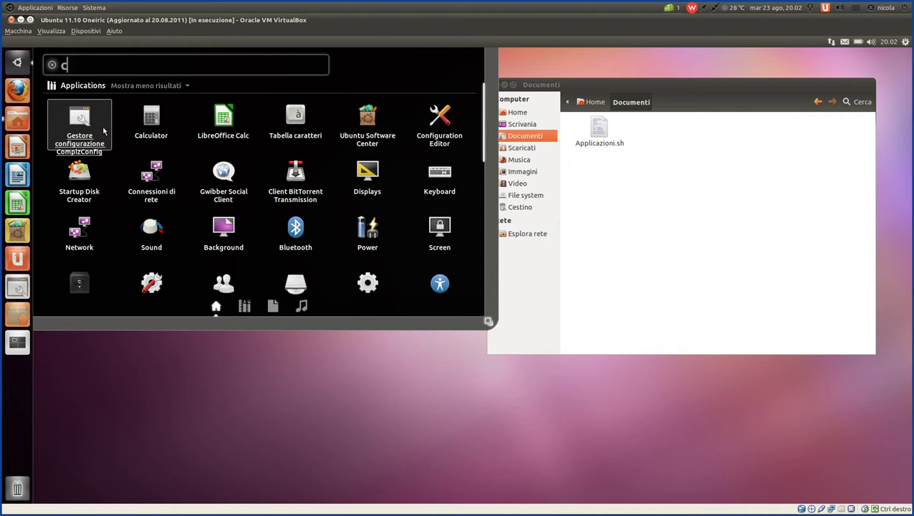
pyautogui.press('Right')
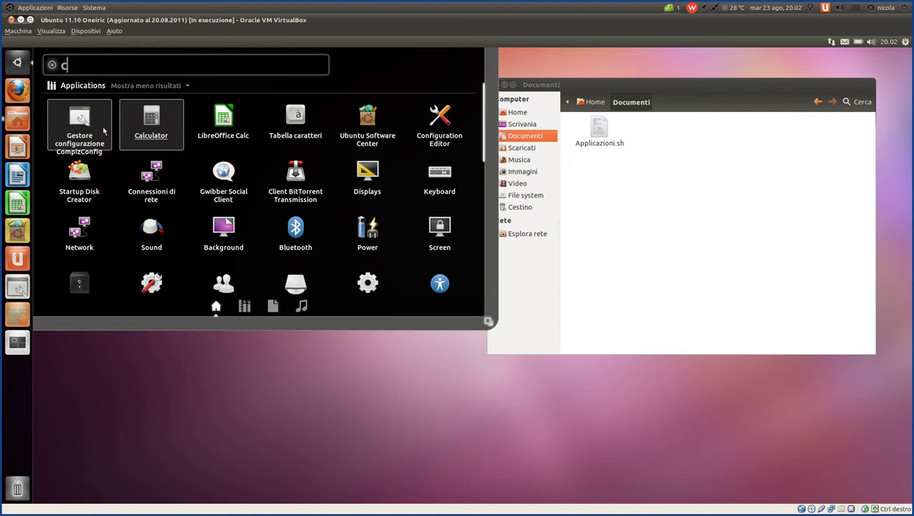
pyautogui.press('Return')
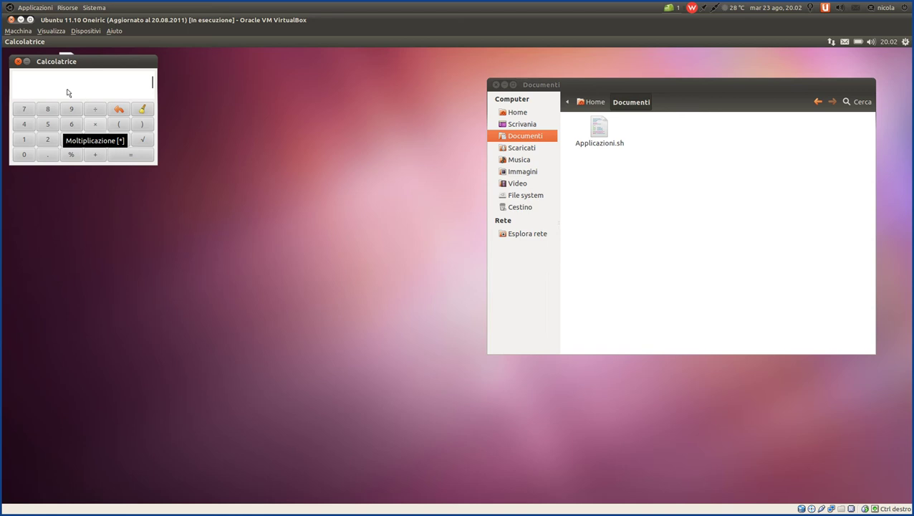
pyautogui.click(18, 62)
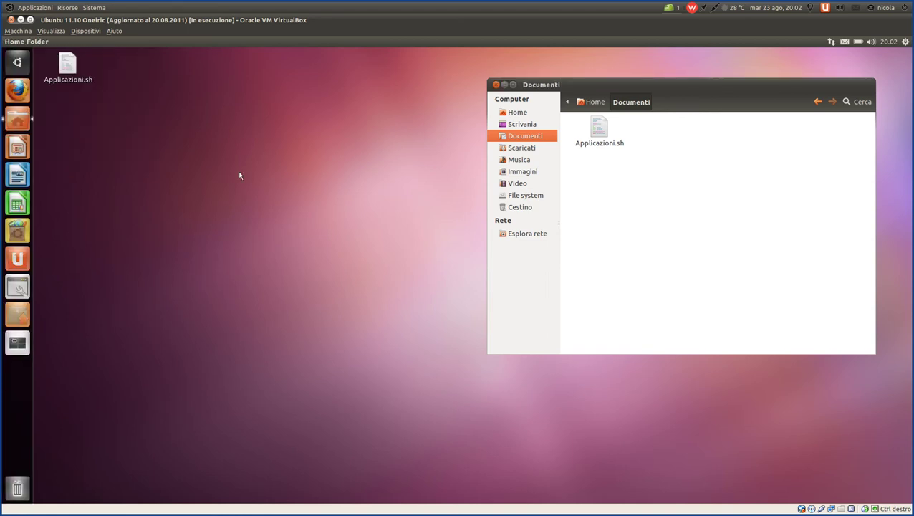
# Return to the spreadsheet and enter 5 in cell E3 as the UNITY keyboard shortcut count for opening the calculator.
pyautogui.click(492, 491)
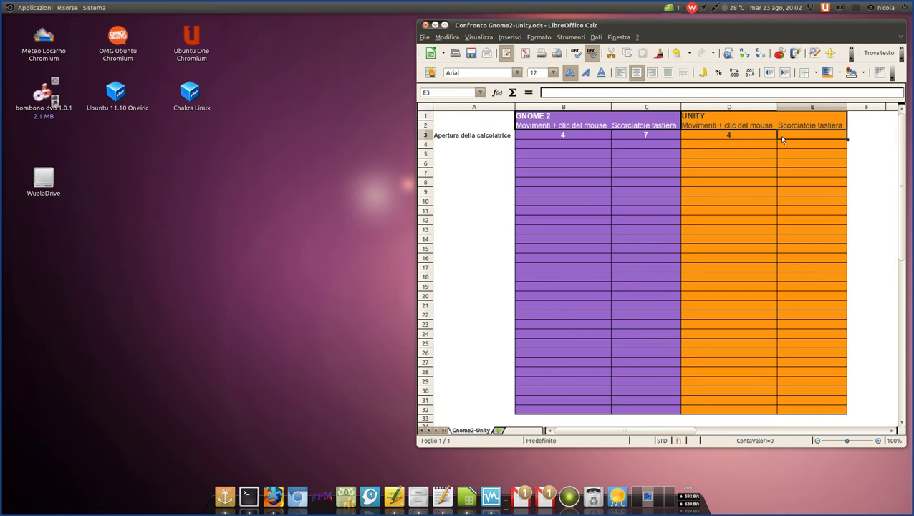
pyautogui.write('5')
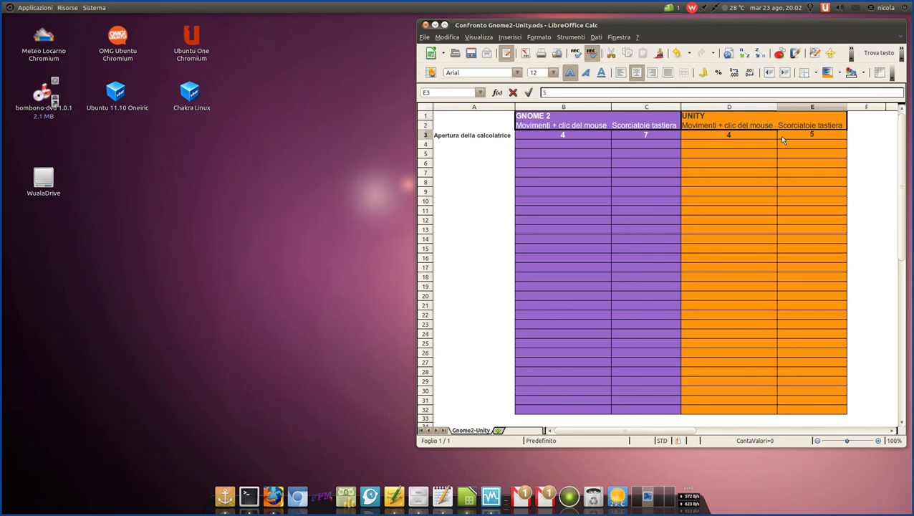
pyautogui.press('Return')
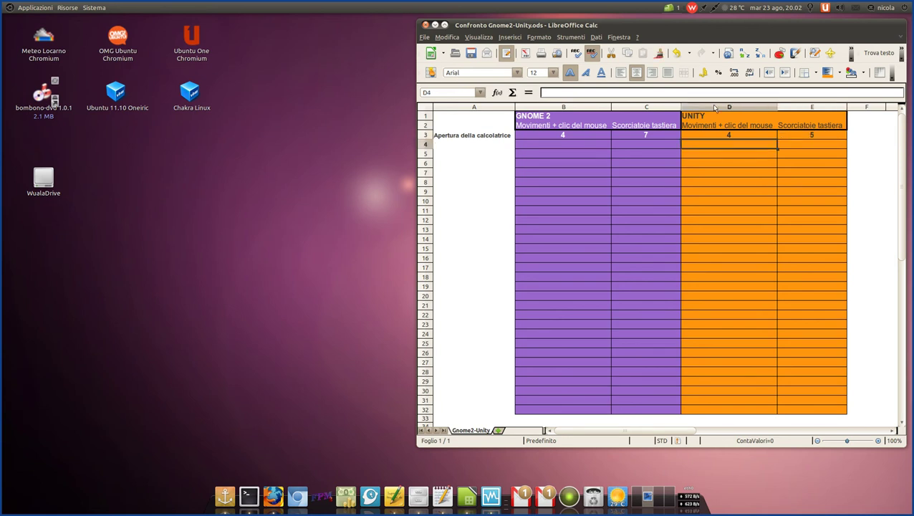
# Compare the GNOME 2 and UNITY calculator counts in cells B3, D3 and E3, and save the spreadsheet.
pyautogui.click(538, 137)
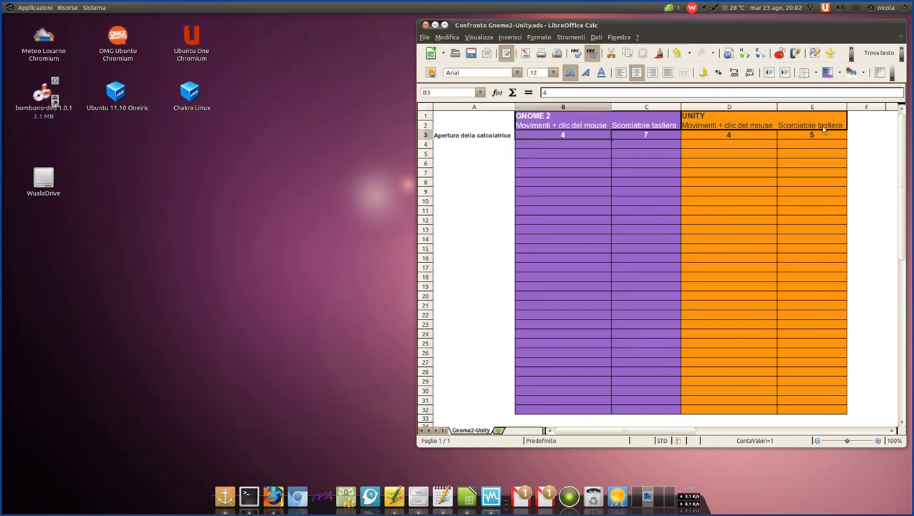
pyautogui.click(786, 137)
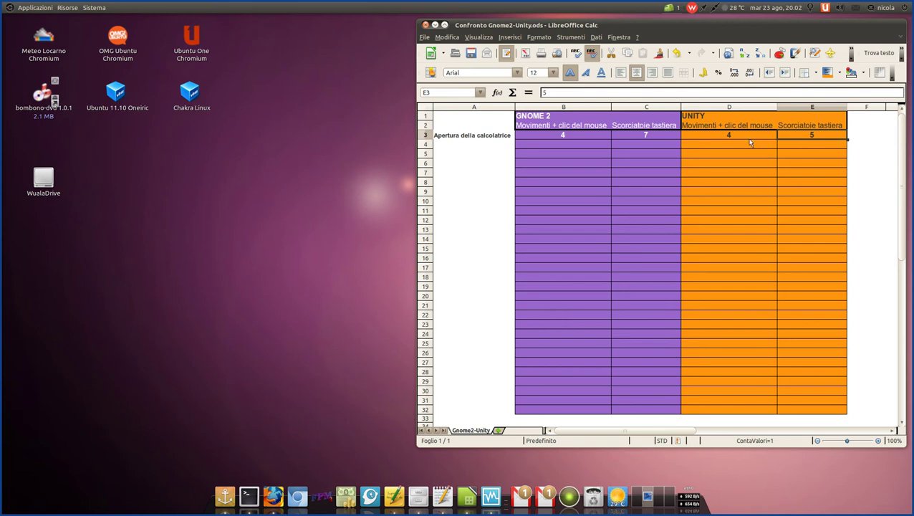
pyautogui.click(748, 138)
pyautogui.click(794, 139)
pyautogui.click(471, 53)
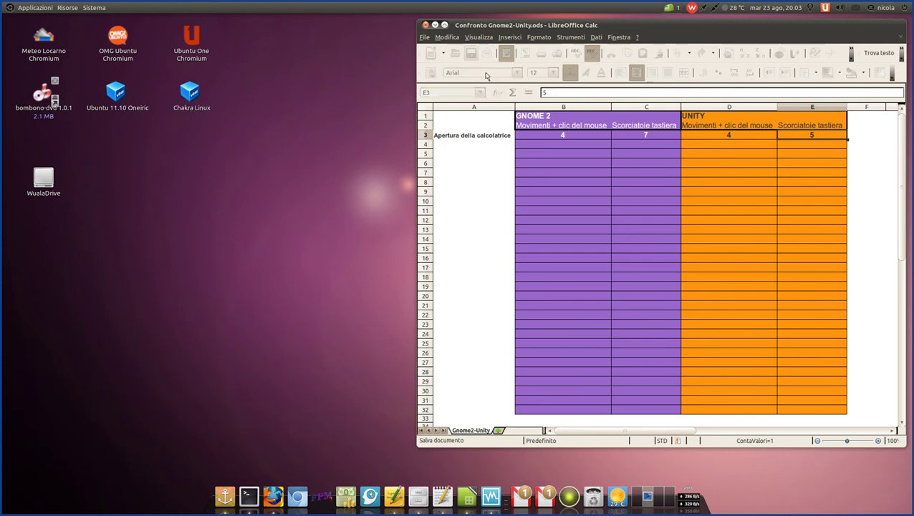
pyautogui.click(544, 136)
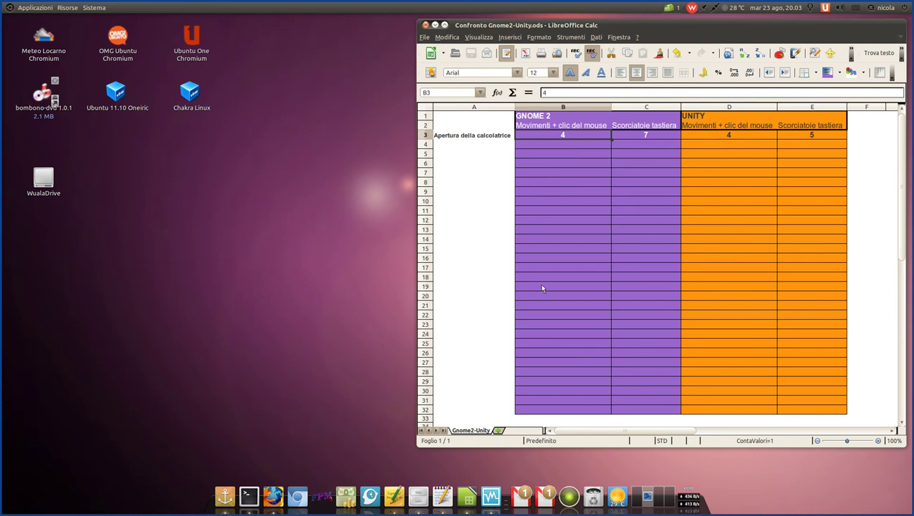
# Switch to the Ubuntu 11.10 Oneiric virtual machine and examine the host's GNOME 2 application categories, including the programs under Accessori.
pyautogui.click(485, 493)
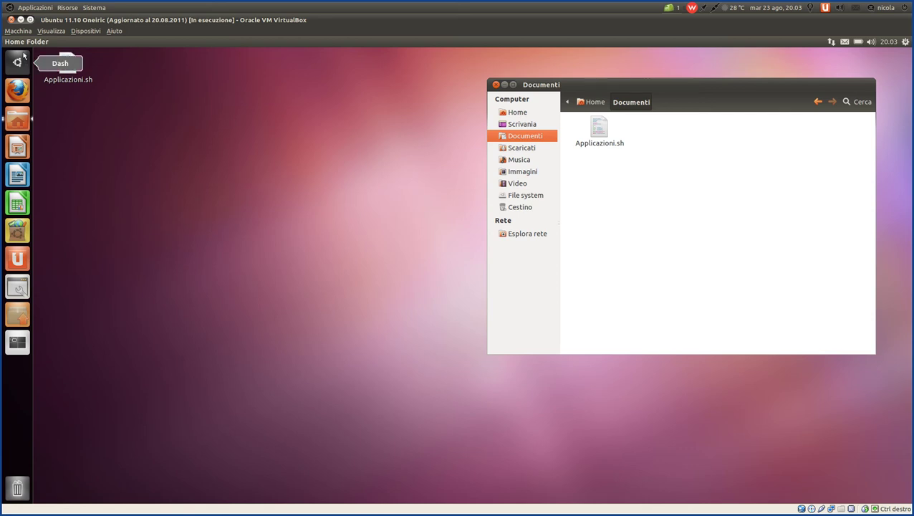
pyautogui.click(36, 8)
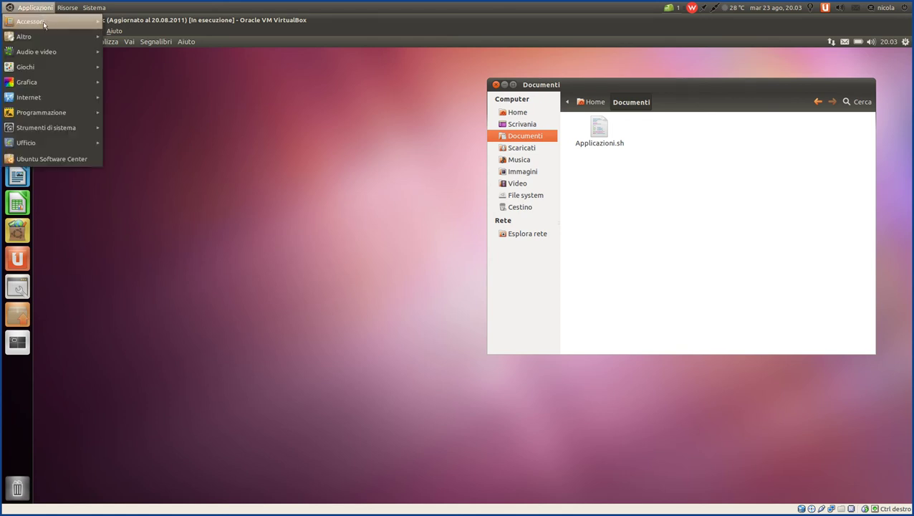
pyautogui.moveTo(44, 27)
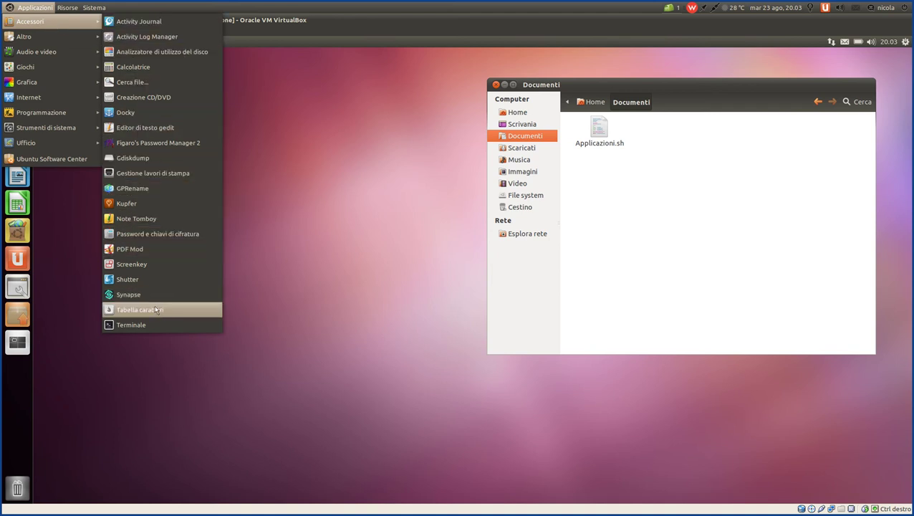
pyautogui.moveTo(67, 7)
pyautogui.moveTo(33, 7)
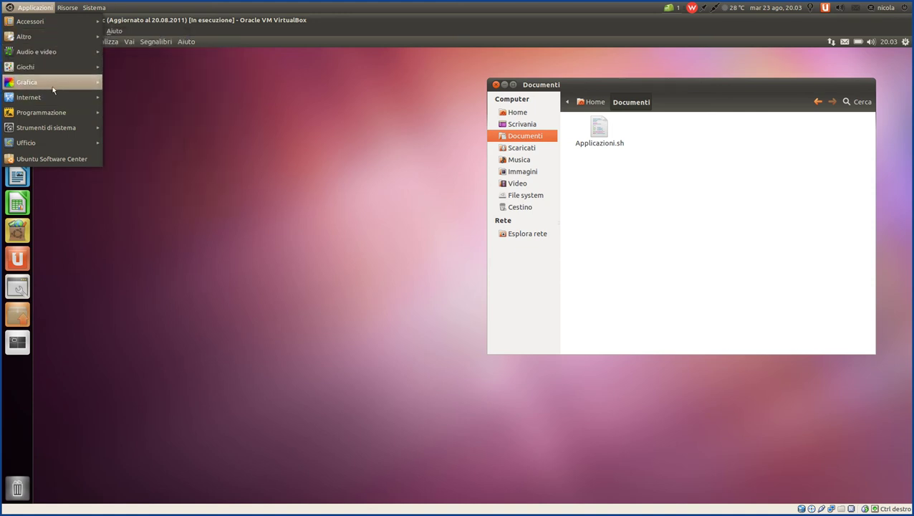
pyautogui.moveTo(52, 98)
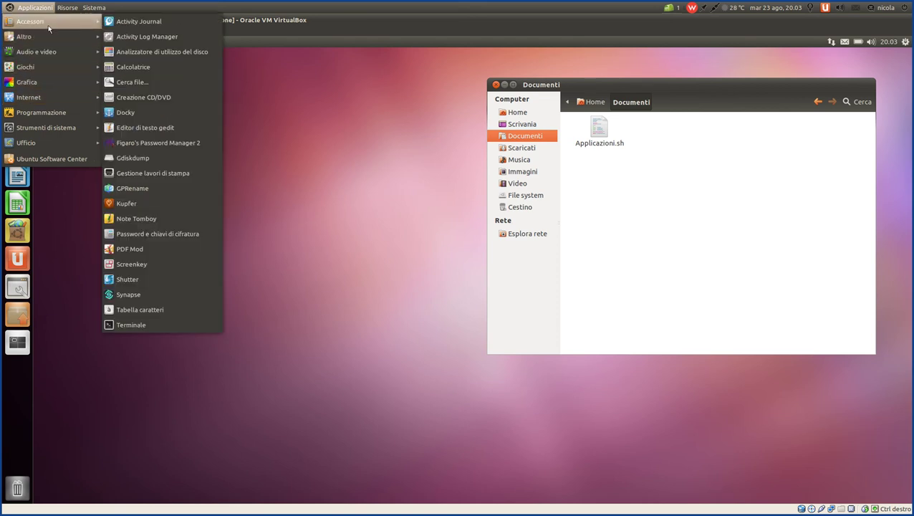
pyautogui.moveTo(53, 143)
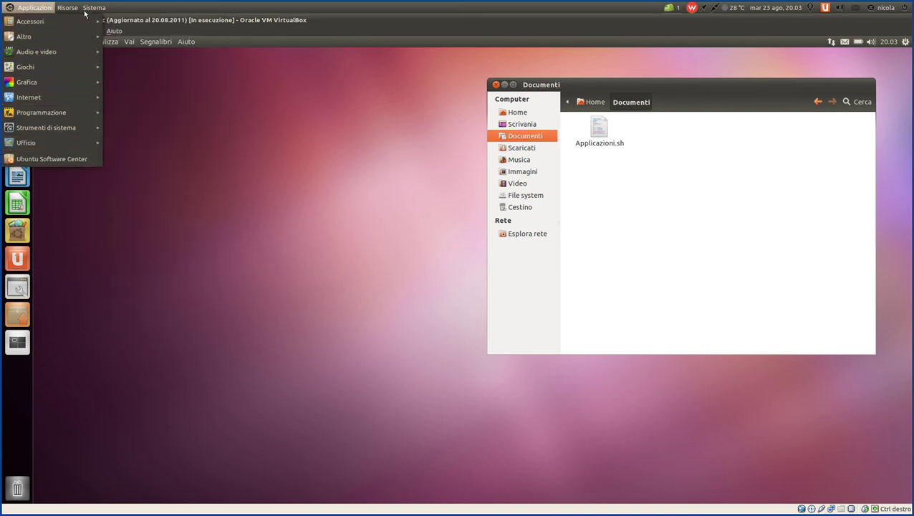
pyautogui.click(294, 214)
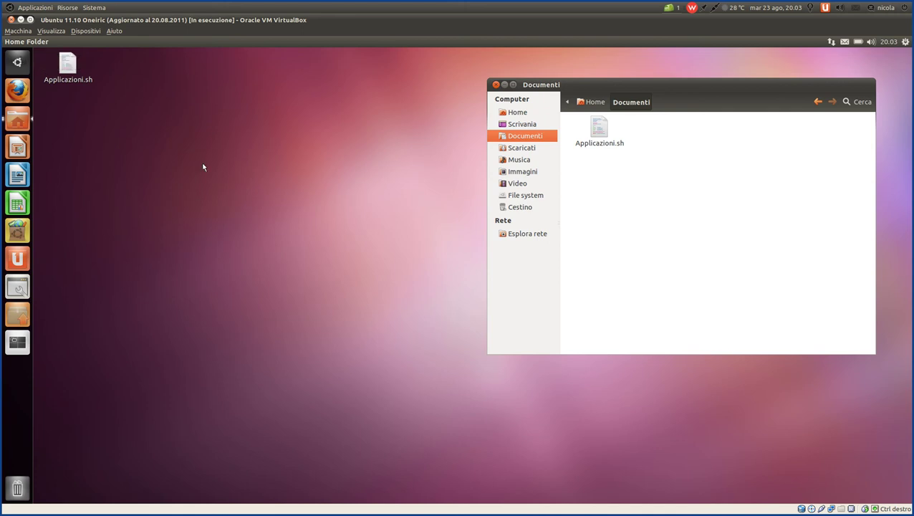
# Open the Dash in the virtual machine and compare searches for "calc" and "cal", clearing the query after each.
pyautogui.press('super')
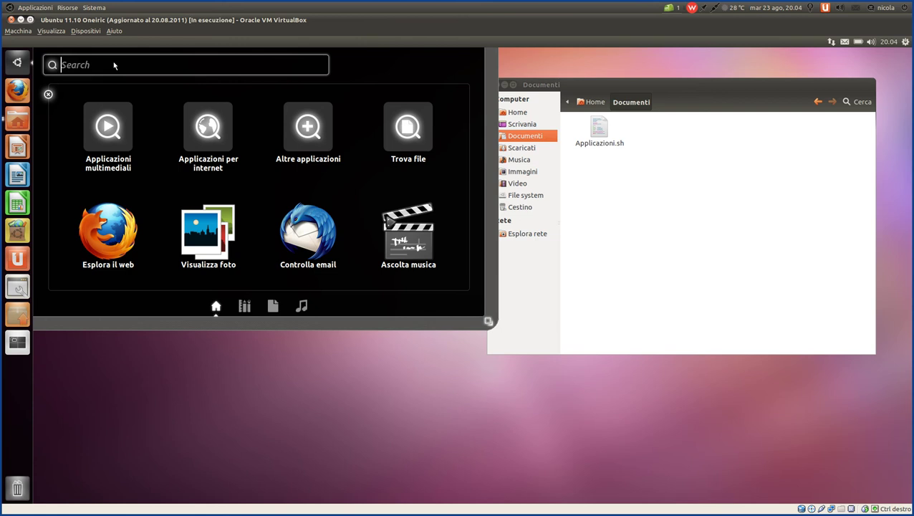
pyautogui.write('calc')
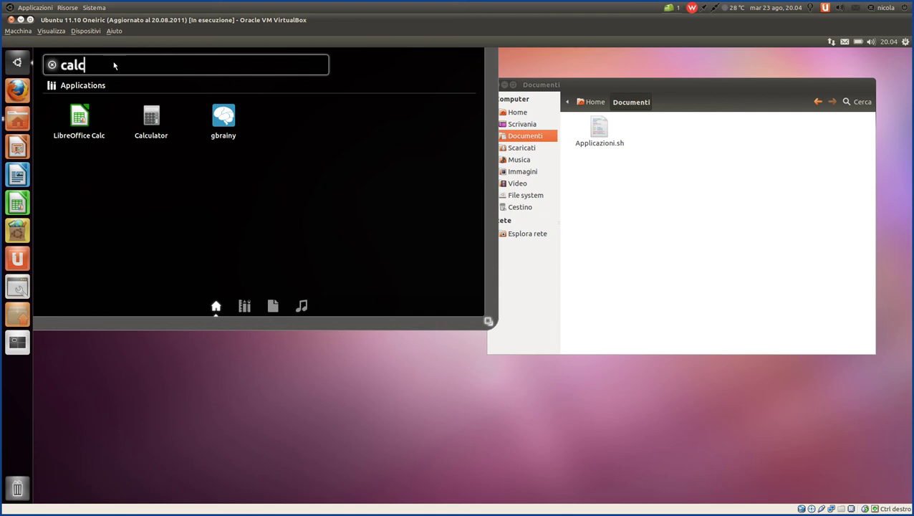
pyautogui.press('BackSpace')
pyautogui.press('BackSpace')
pyautogui.press('BackSpace')
pyautogui.press('BackSpace')
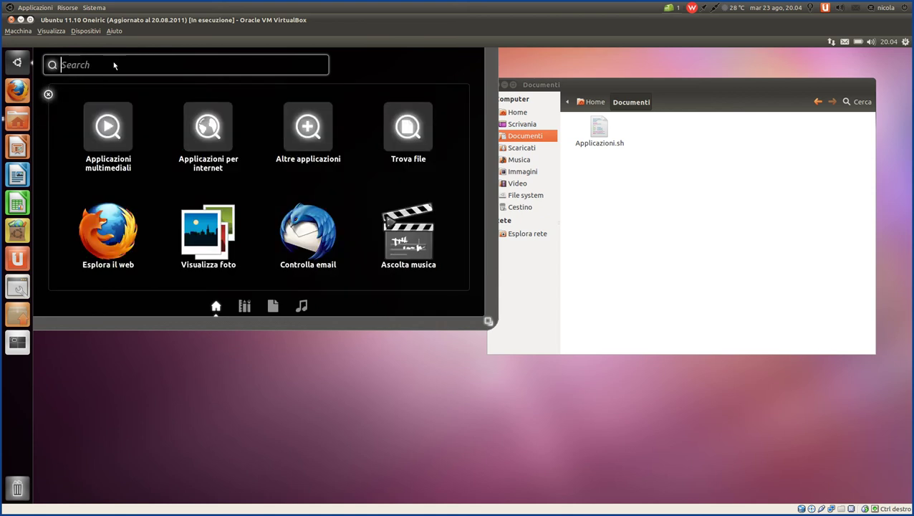
pyautogui.write('cal')
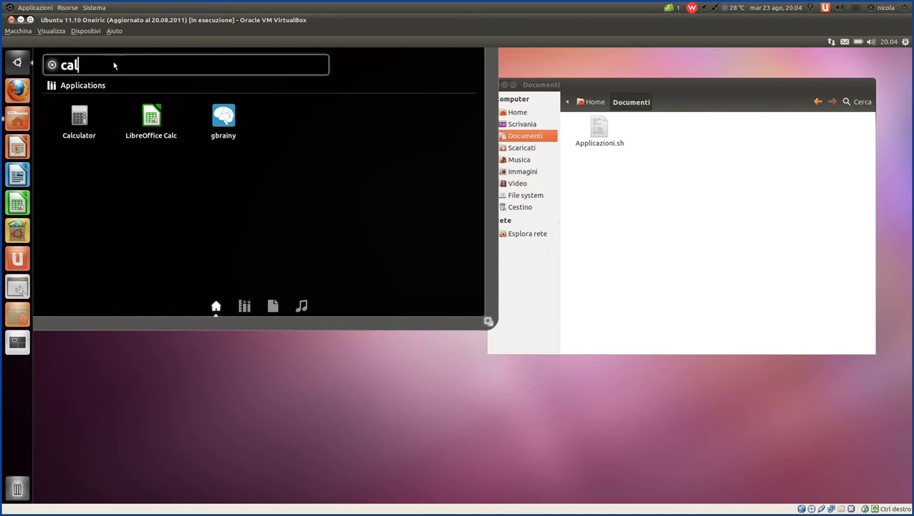
pyautogui.press('BackSpace')
pyautogui.press('BackSpace')
pyautogui.press('BackSpace')
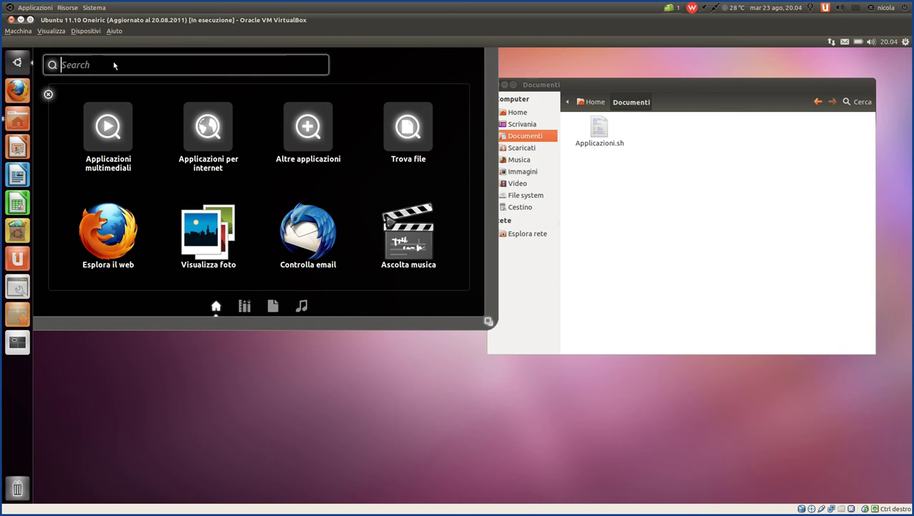
# Search the Dash for the photo application with "foto" and with "pho", clearing the query after each.
pyautogui.write('Fo')
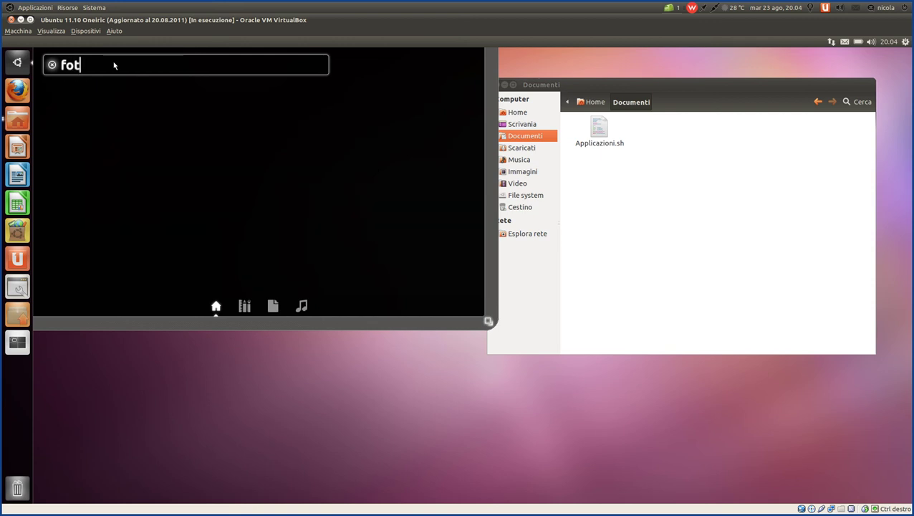
pyautogui.write('o')
pyautogui.press('BackSpace')
pyautogui.press('BackSpace')
pyautogui.press('BackSpace')
pyautogui.press('BackSpace')
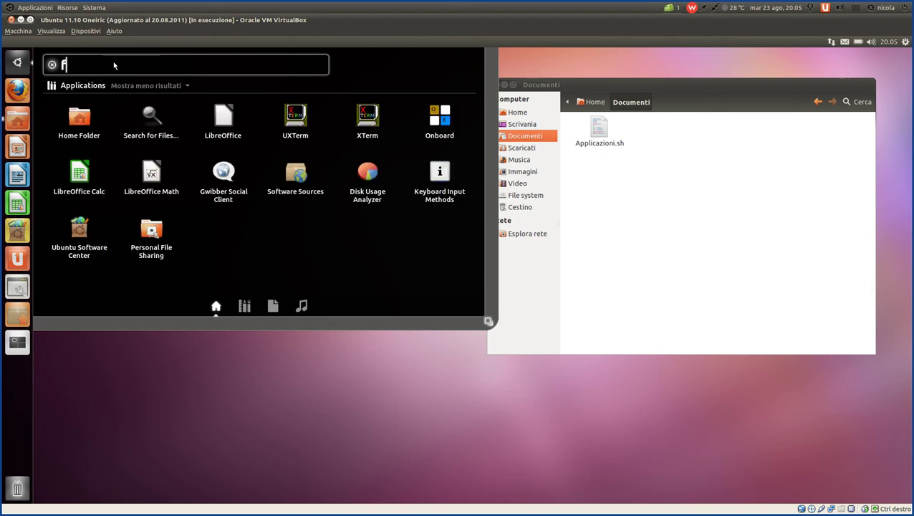
pyautogui.write('pho')
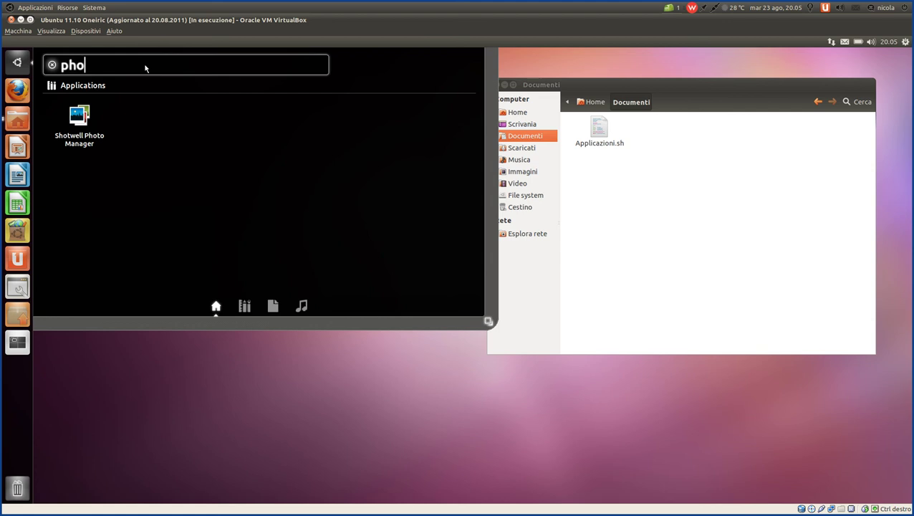
pyautogui.press('BackSpace')
pyautogui.press('BackSpace')
pyautogui.press('BackSpace')
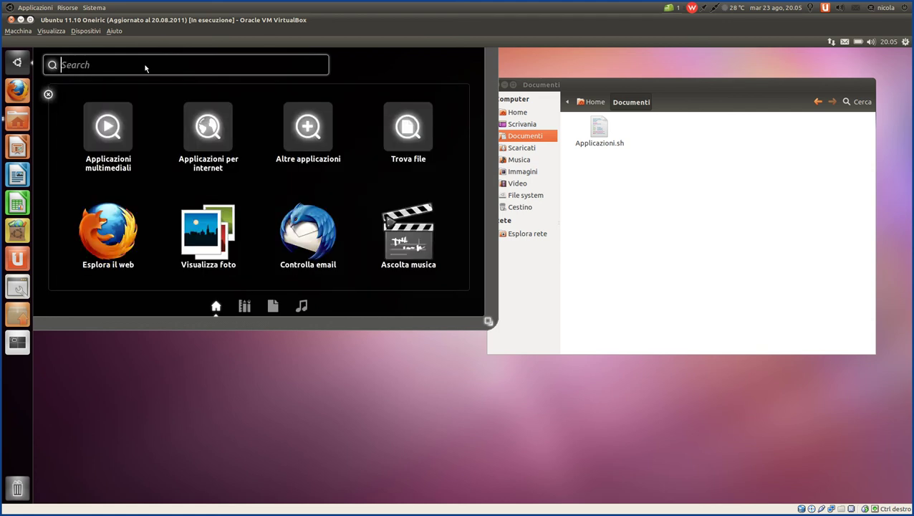
# Repeat the Dash search for "foto", clear it, and search again for "pho".
pyautogui.write('foto')
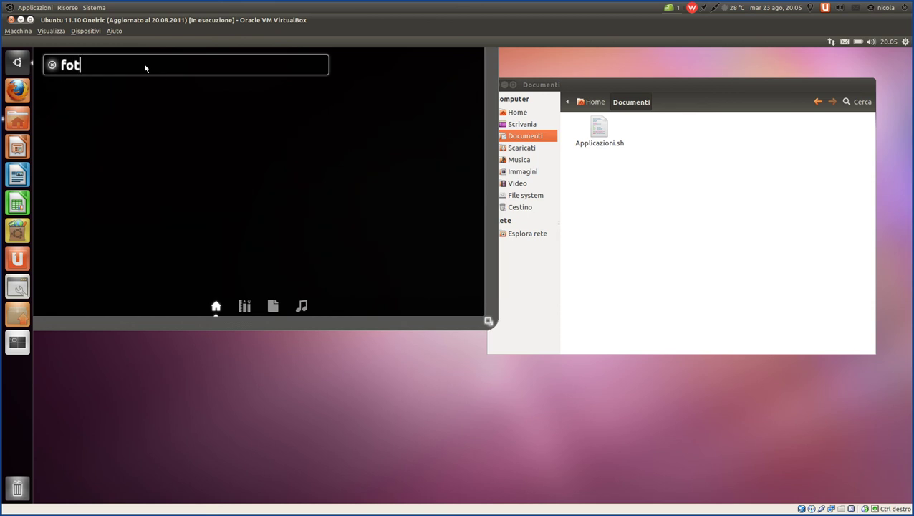
pyautogui.press('BackSpace')
pyautogui.press('BackSpace')
pyautogui.press('BackSpace')
pyautogui.press('BackSpace')
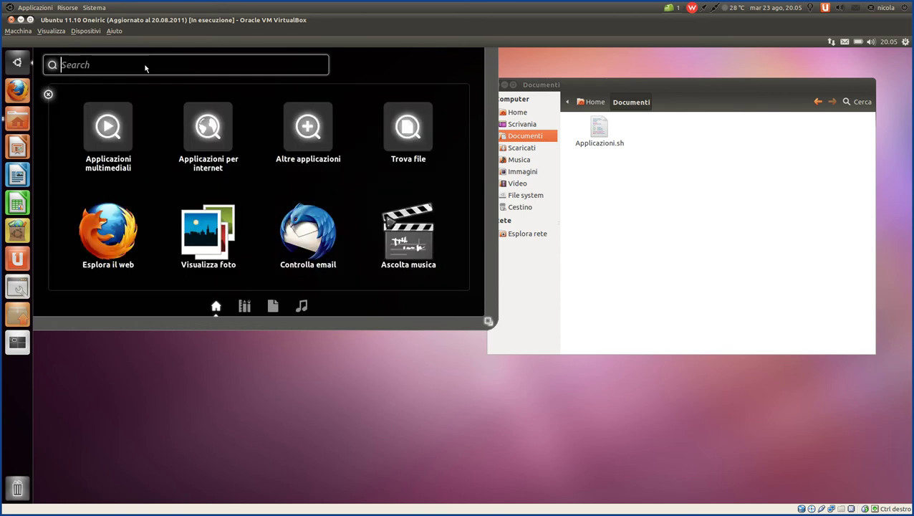
pyautogui.write('pho')
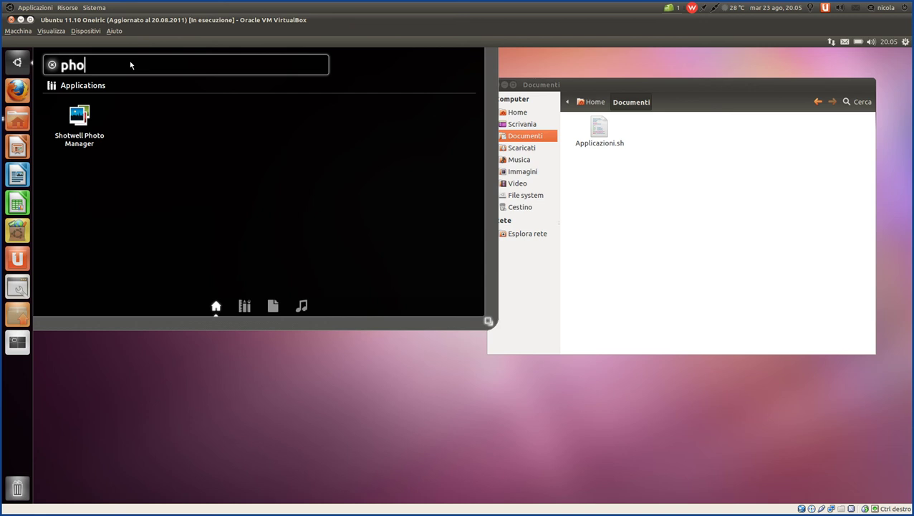
# Replace the Dash query with "mana" to search for applications by part of their English name.
pyautogui.press('BackSpace')
pyautogui.press('BackSpace')
pyautogui.press('BackSpace')
pyautogui.write('mana')
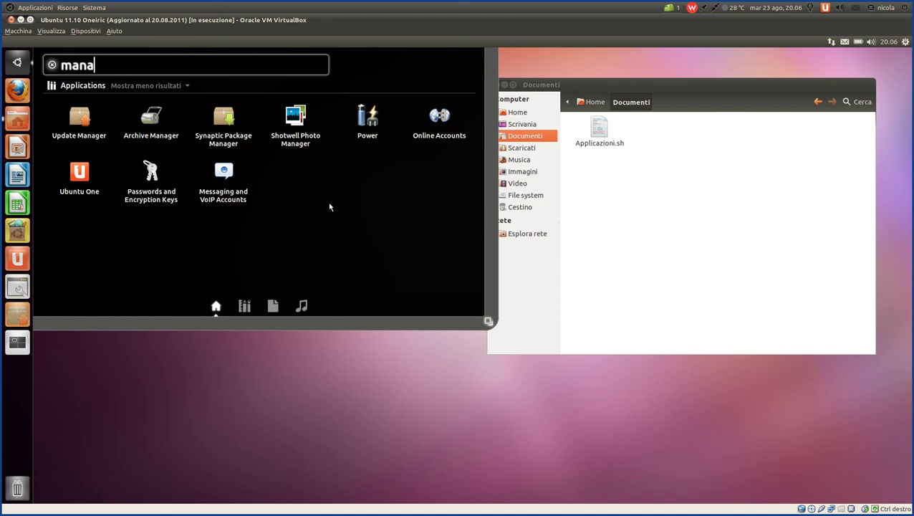
# Clear the "mana" query from the Dash search and close the Dash.
pyautogui.press('BackSpace')
pyautogui.press('BackSpace')
pyautogui.press('BackSpace')
pyautogui.press('BackSpace')
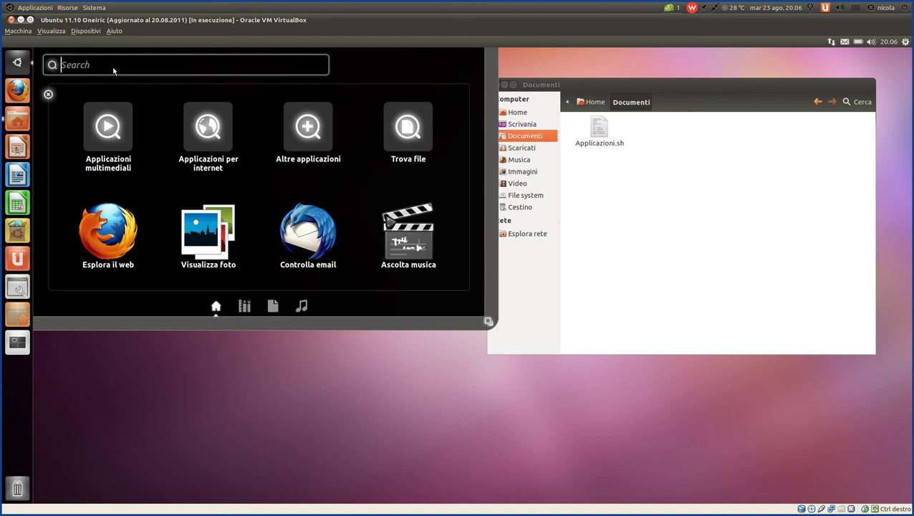
pyautogui.click(318, 438)
# Examine the Internet and Grafica categories in the host's GNOME 2 applications menu, then close the menu.
pyautogui.click(35, 8)
pyautogui.moveTo(32, 39)
pyautogui.moveTo(68, 94)
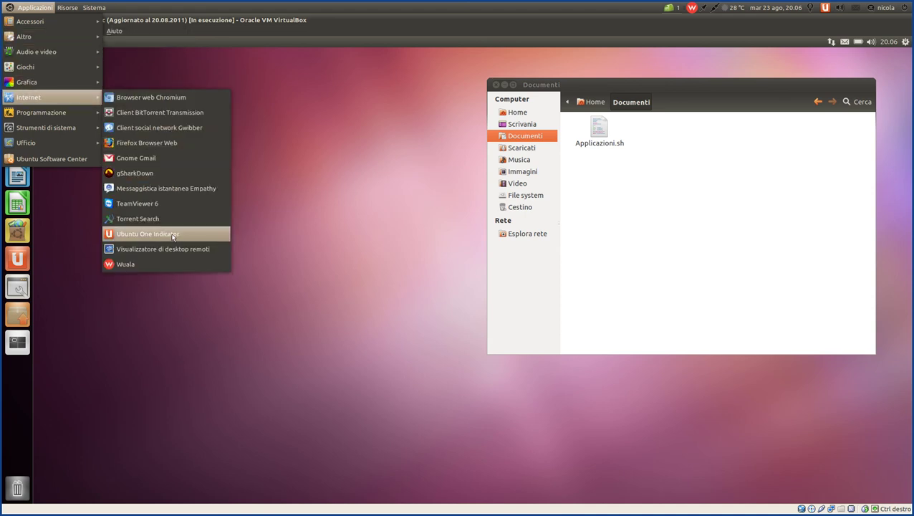
pyautogui.moveTo(50, 82)
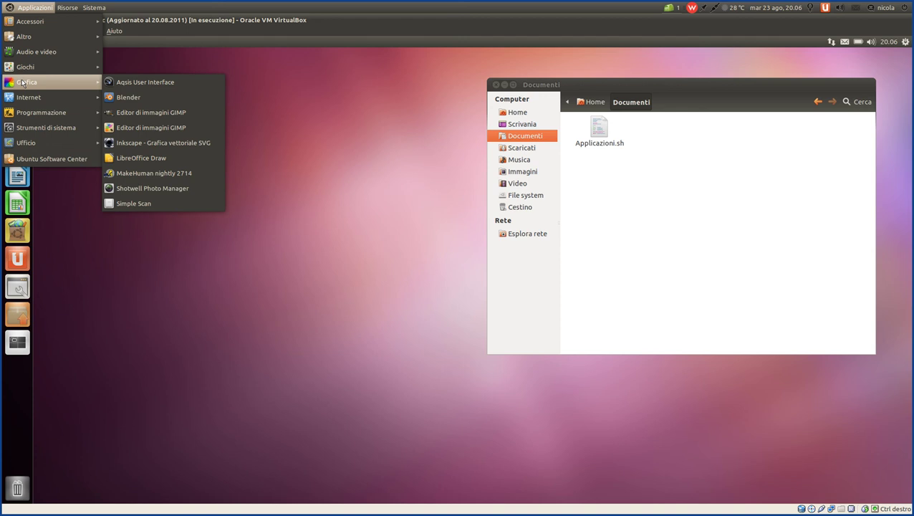
pyautogui.click(351, 238)
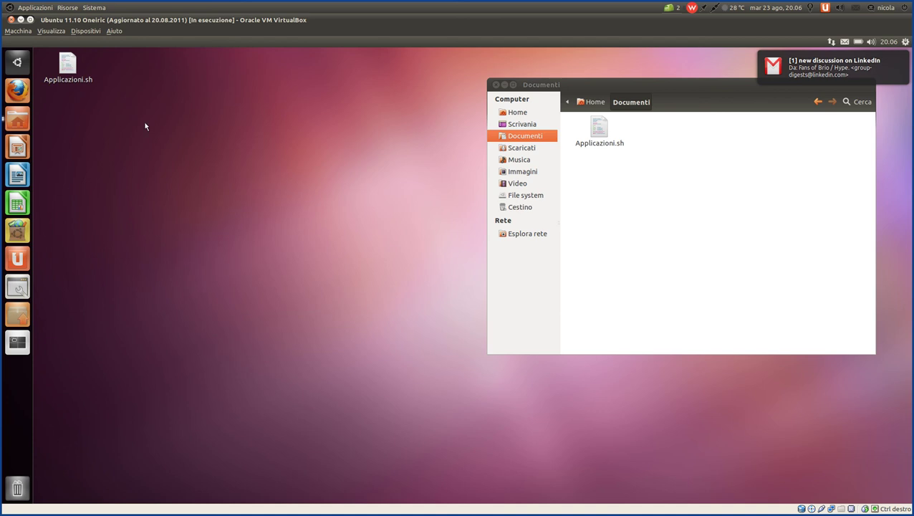
# Open the Dash in the virtual machine, view its applications lens and return to the home view.
pyautogui.press('super')
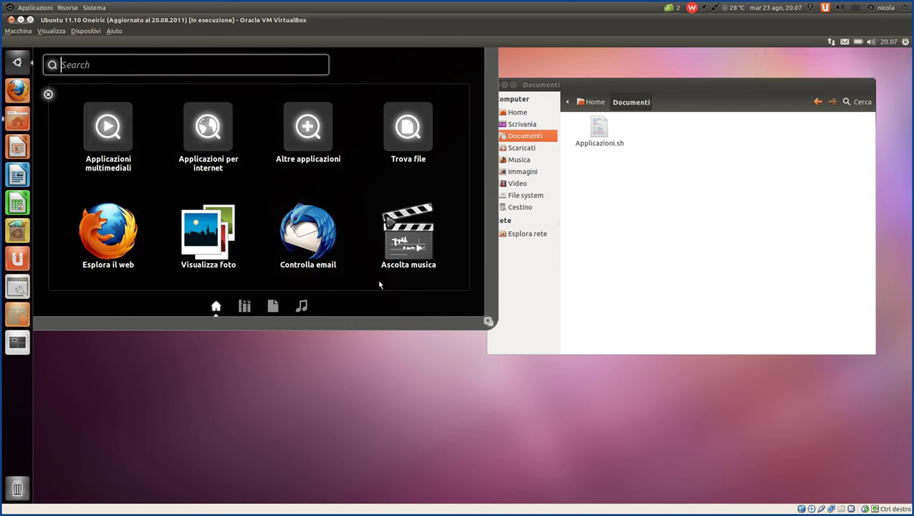
pyautogui.click(245, 307)
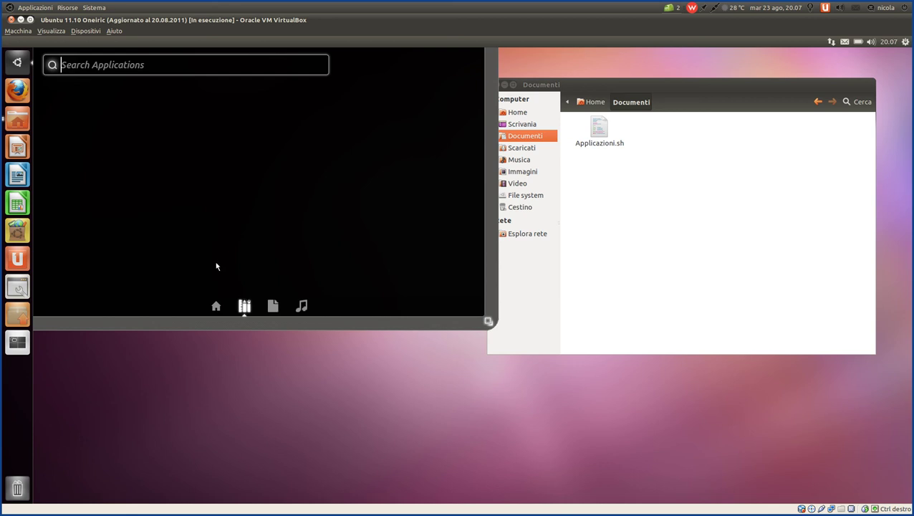
pyautogui.click(217, 307)
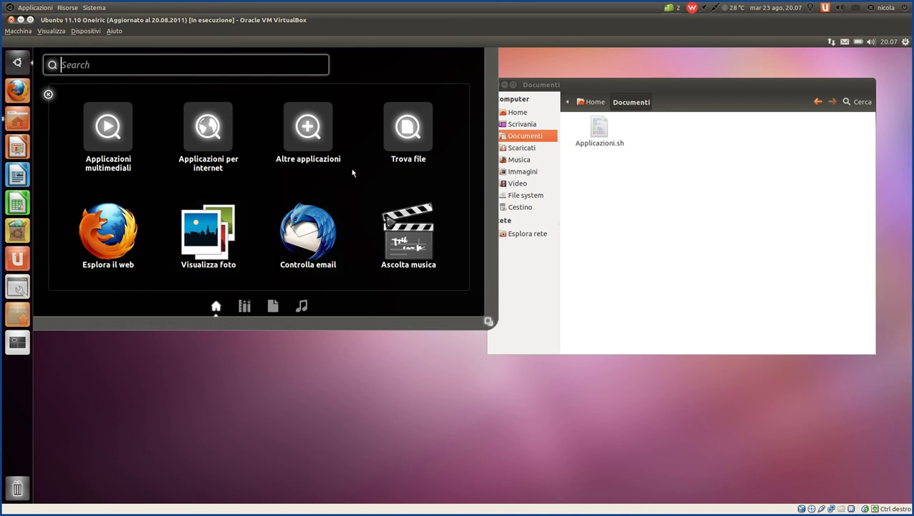
# Open Altre applicazioni in the Dash, expanded to full screen, and search the applications for "cal".
pyautogui.click(306, 127)
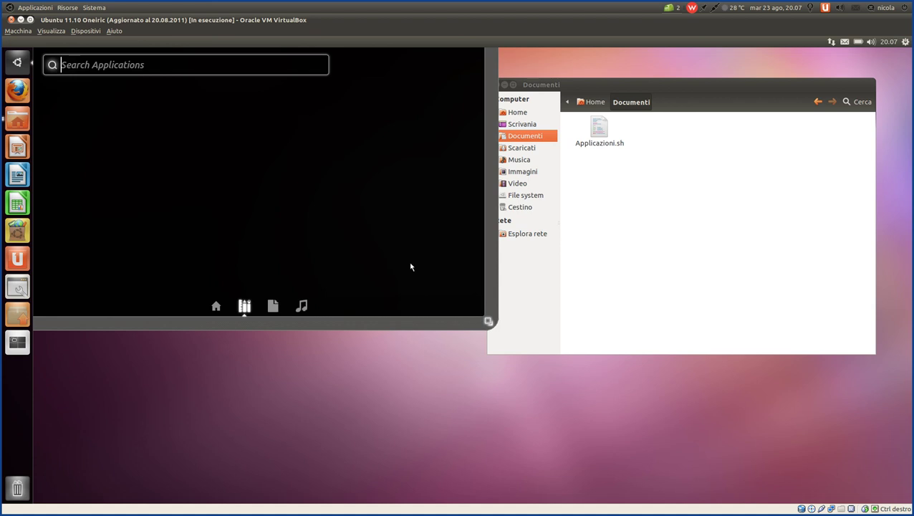
pyautogui.click(488, 321)
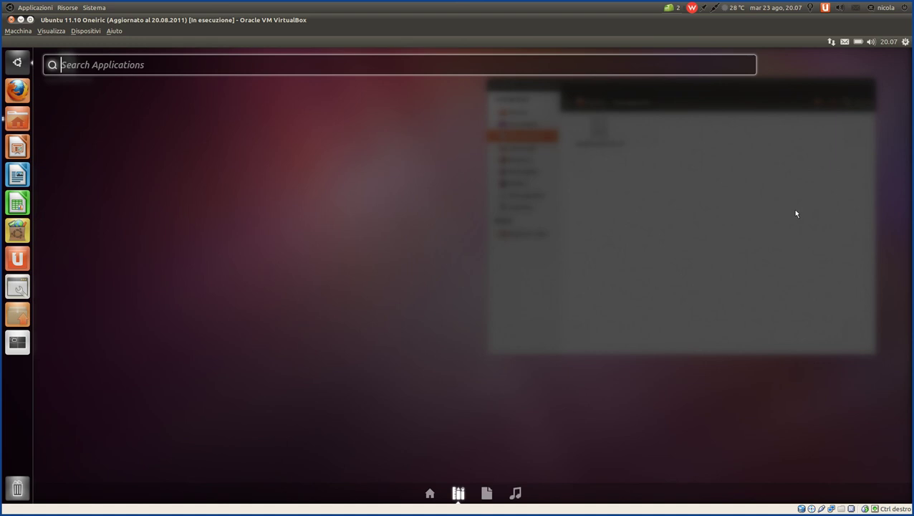
pyautogui.write('cal')
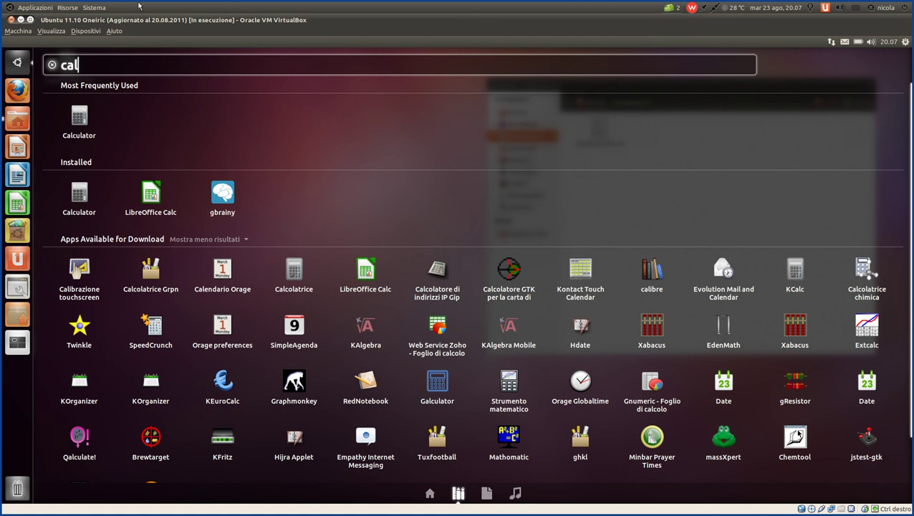
# Compare with the host's GNOME 2 applications menu by browsing categories from Accessori to Strumenti di sistema, then close it.
pyautogui.click(26, 7)
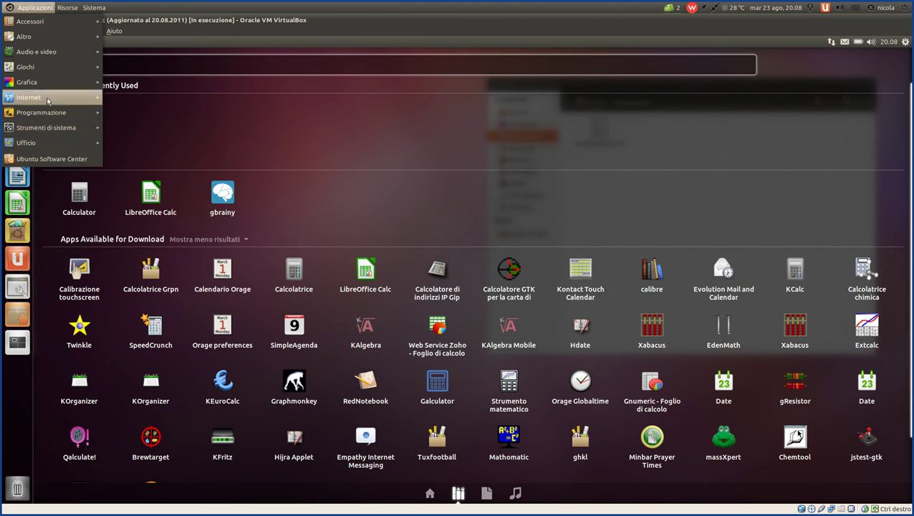
pyautogui.moveTo(40, 27)
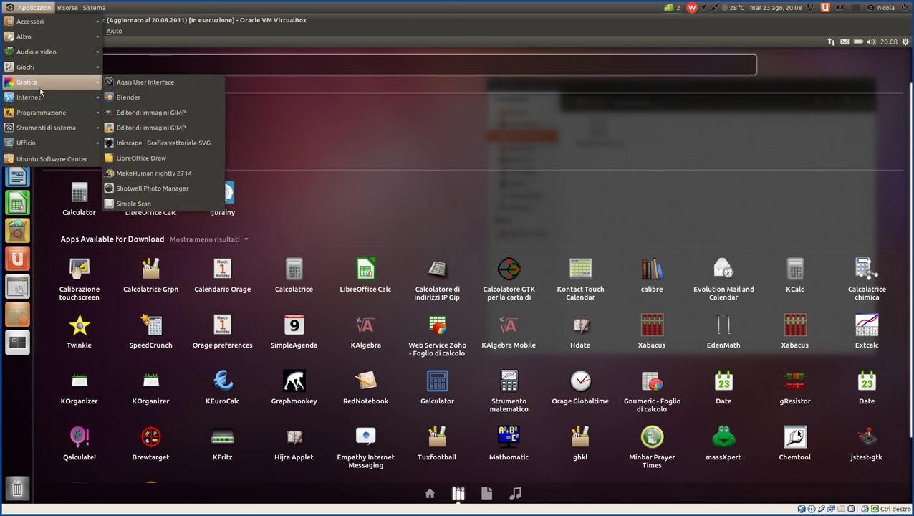
pyautogui.moveTo(42, 118)
pyautogui.moveTo(43, 134)
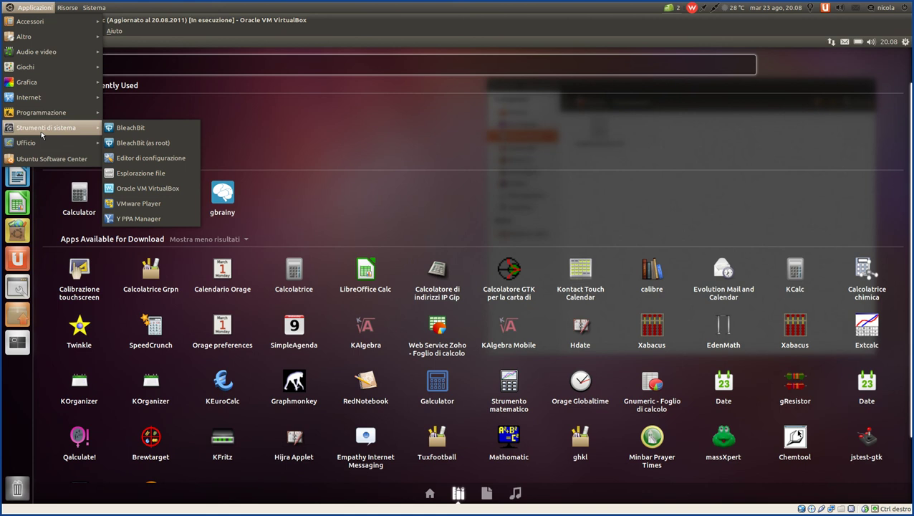
pyautogui.click(507, 29)
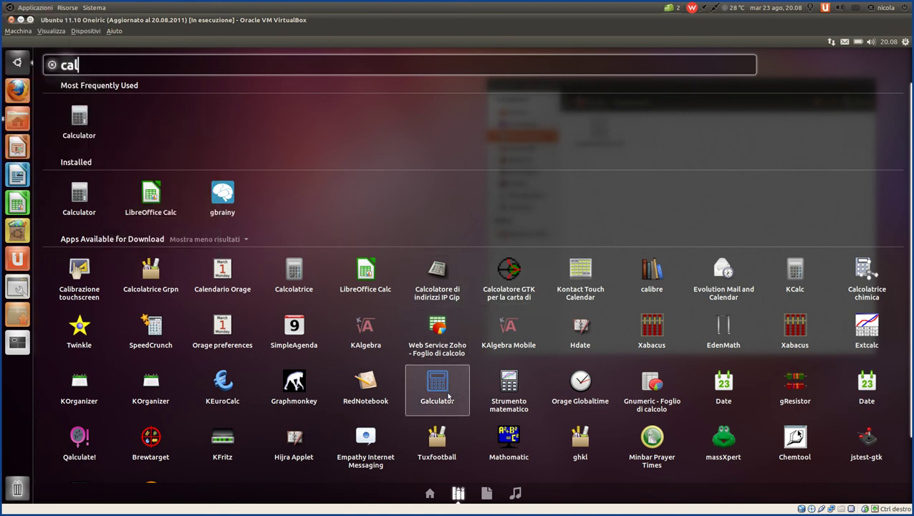
# Clear the "cal" query from the application search and close the Dash.
pyautogui.press('BackSpace')
pyautogui.press('BackSpace')
pyautogui.press('BackSpace')
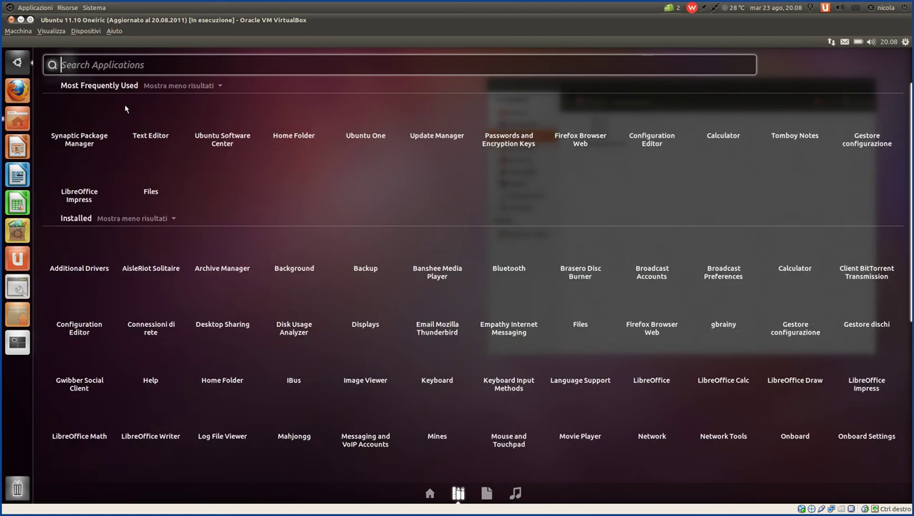
pyautogui.press('Escape')
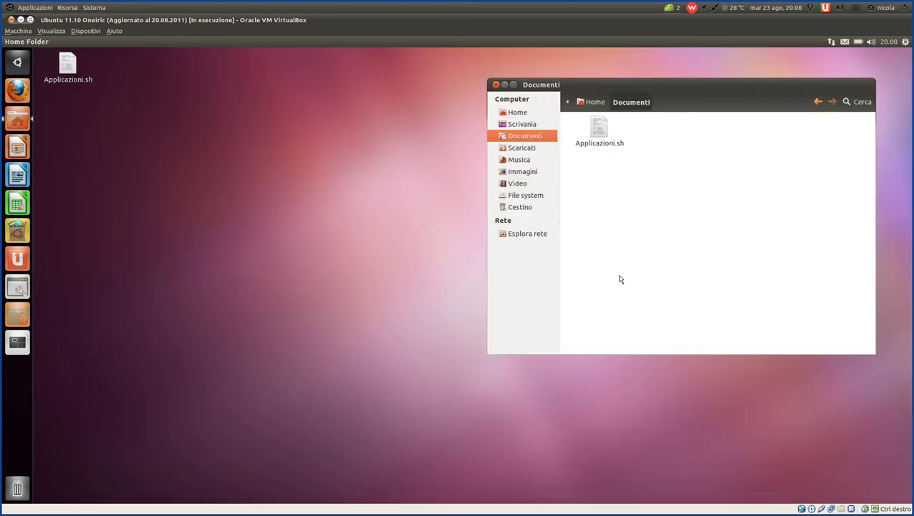
# Switch to the Confronto Gnome2-Unity.ods spreadsheet in LibreOffice Calc and review the calculator row's GNOME 2 and Unity action counts.
pyautogui.click(316, 187)
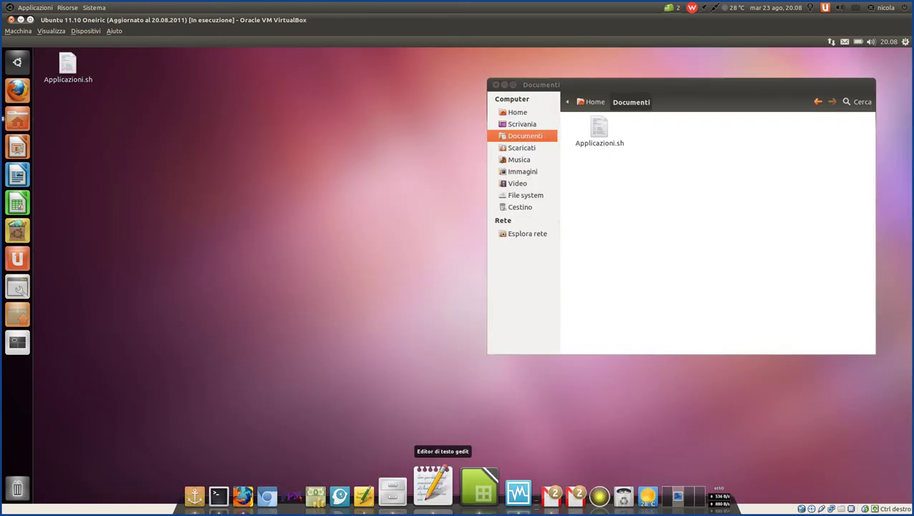
pyautogui.click(473, 490)
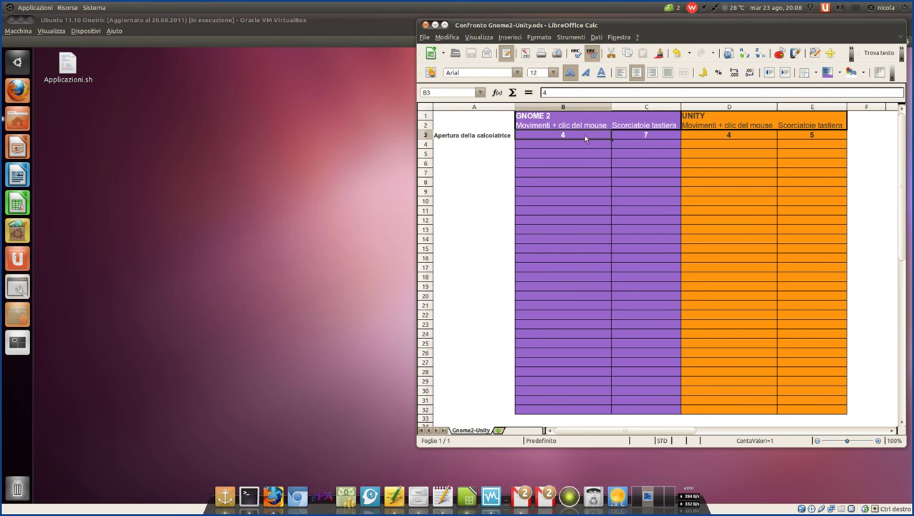
pyautogui.click(627, 135)
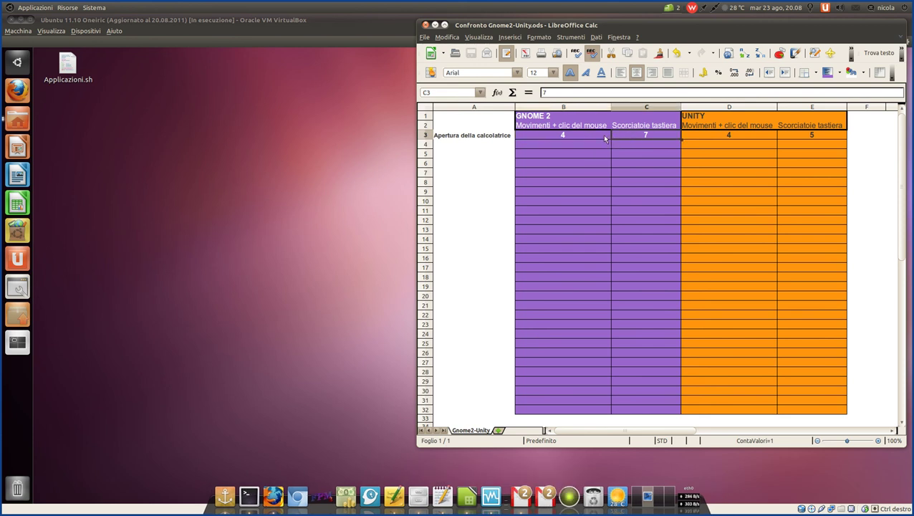
pyautogui.click(840, 135)
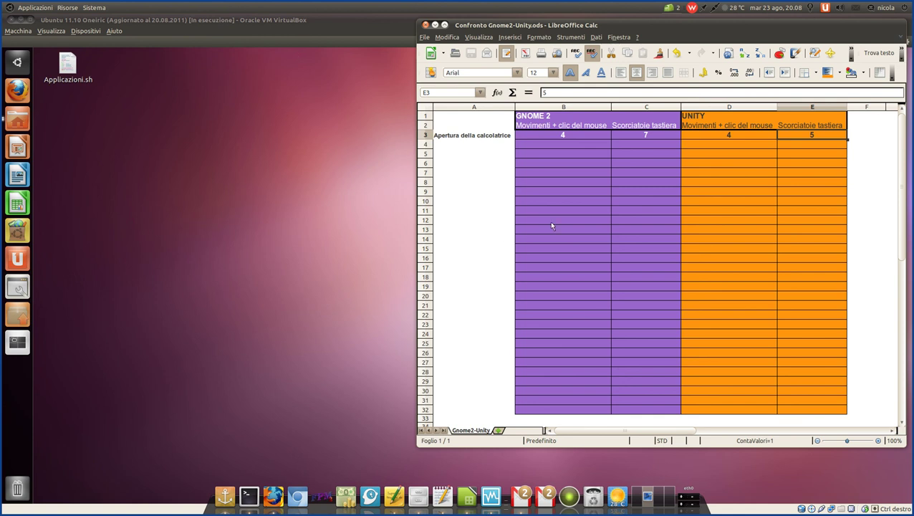
# Review the "Apertura della calcolatrice" row label and the UNITY and GNOME 2 column headings in the spreadsheet.
pyautogui.click(467, 135)
pyautogui.doubleClick(453, 173)
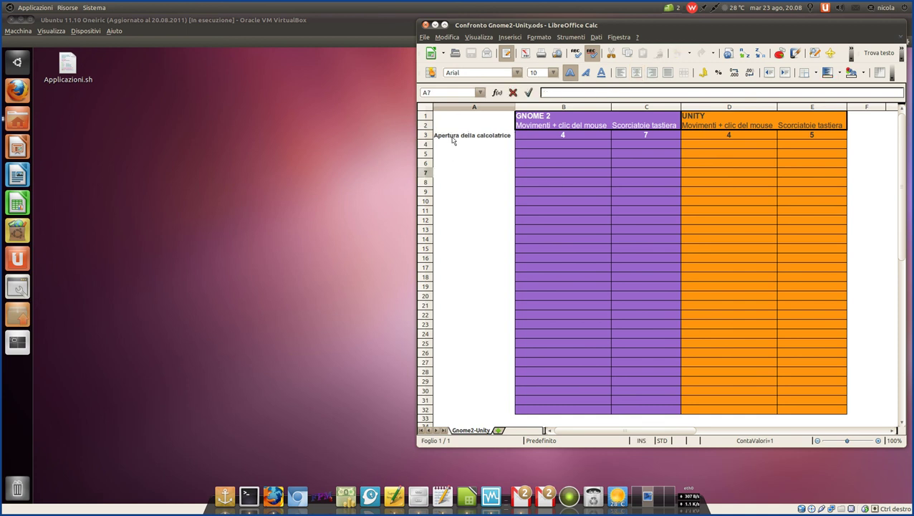
pyautogui.click(441, 137)
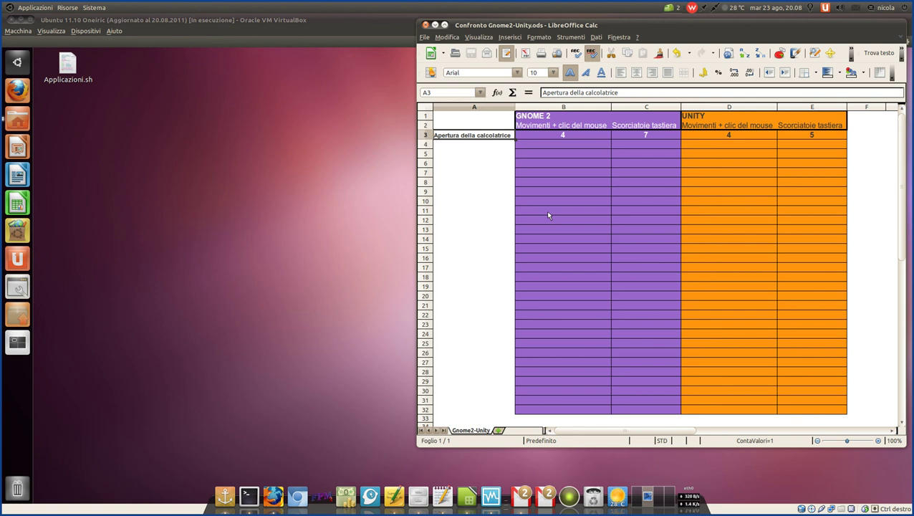
pyautogui.click(696, 121)
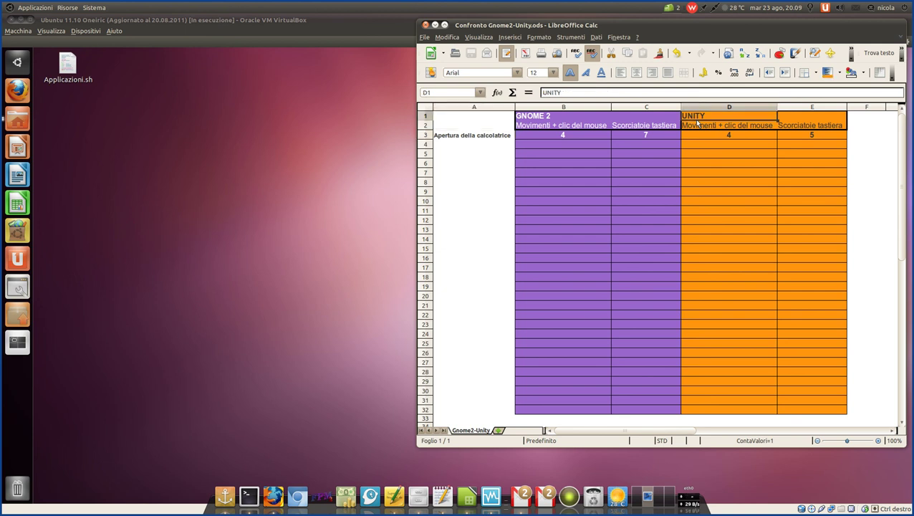
pyautogui.click(565, 120)
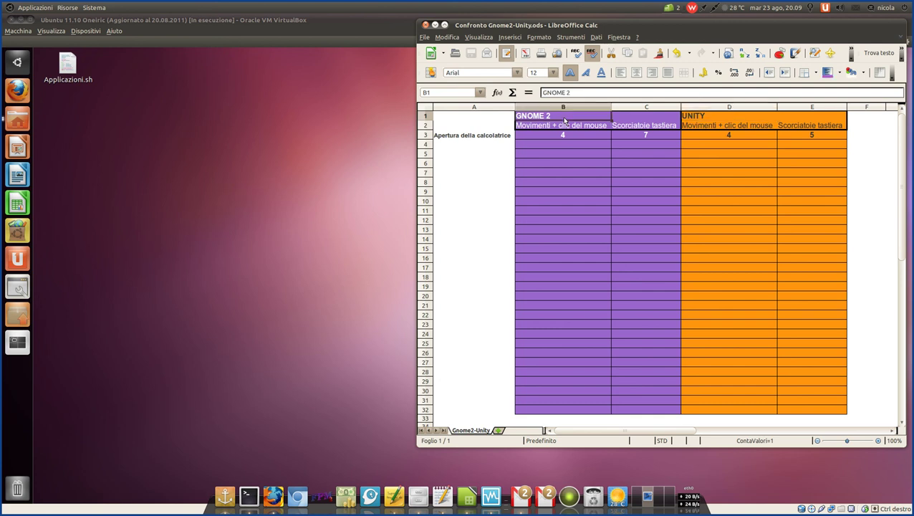